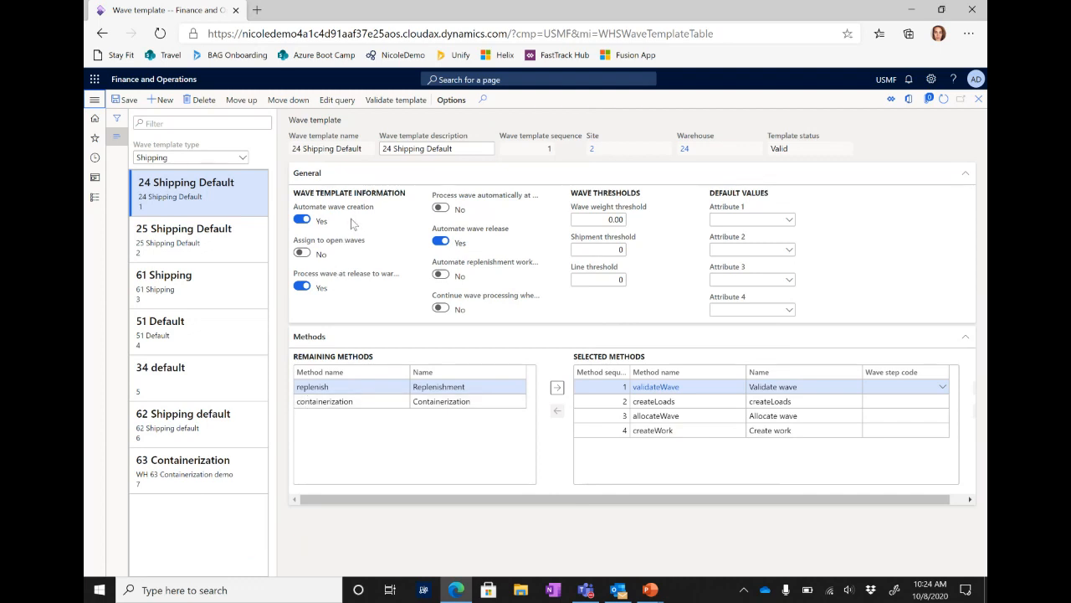
Step: Review the automation settings and the allocateWave method of the 24 Shipping Default wave template
mouse_move(332, 214)
mouse_move(321, 283)
mouse_move(489, 237)
left_click(693, 416)
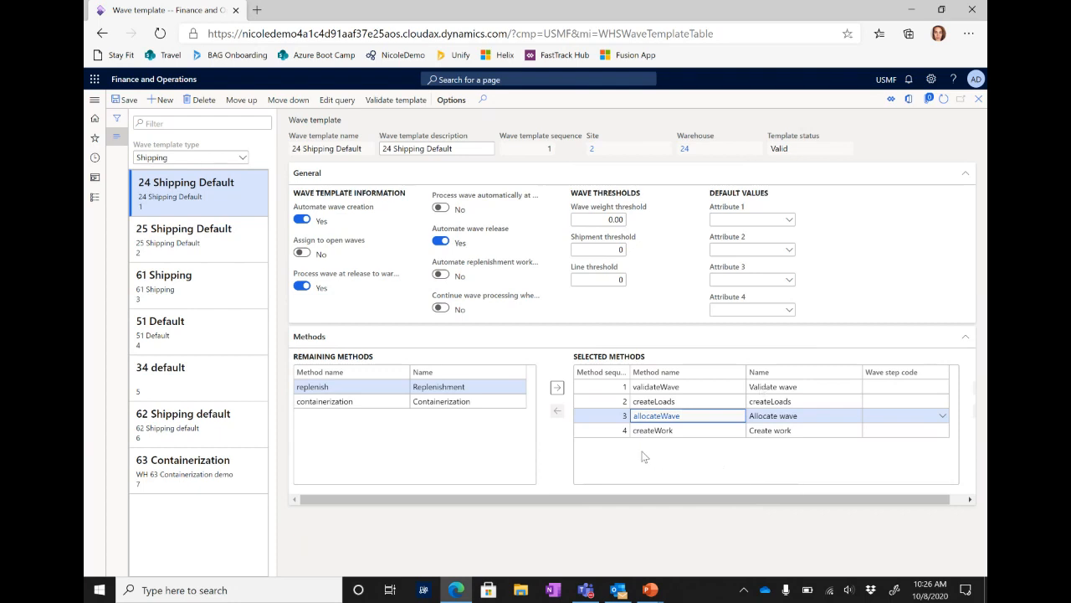
Step: Check the wave processing batch group and batch processing settings in the Warehouse management parameters
left_click(97, 199)
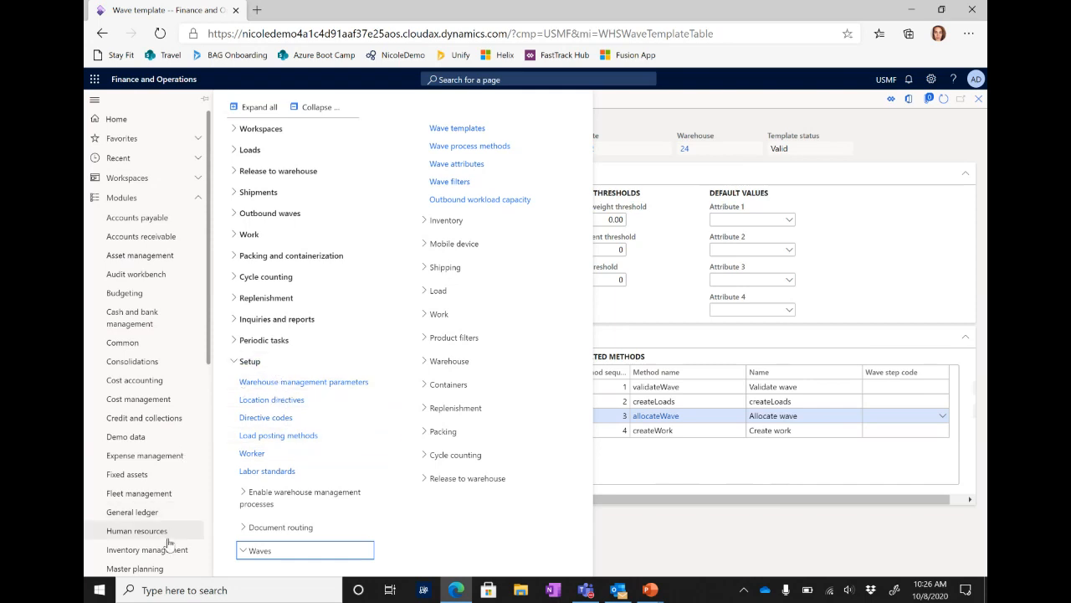
left_click(301, 385)
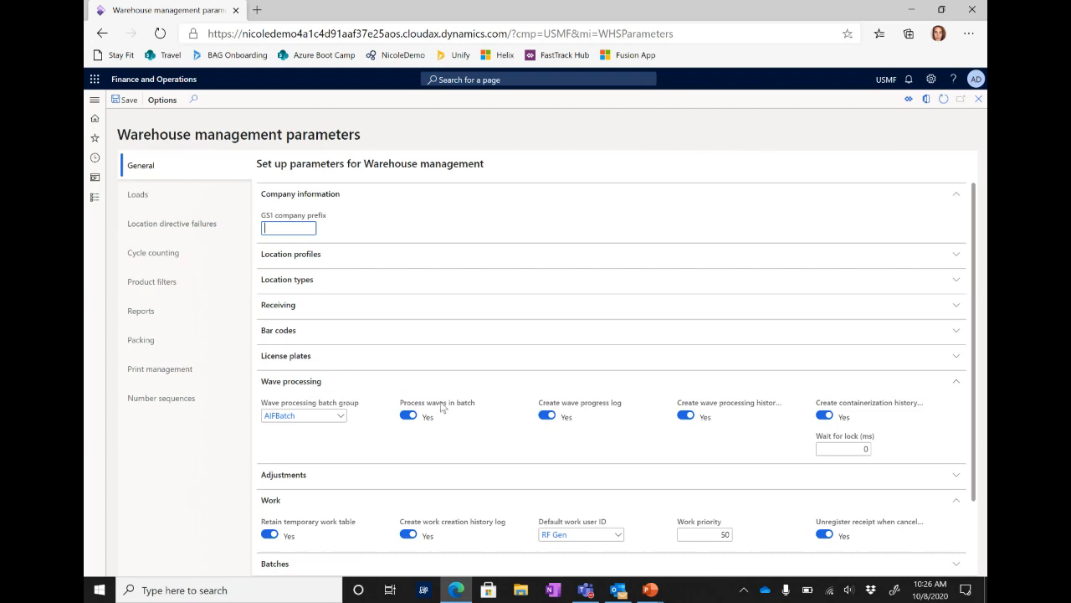
mouse_move(441, 408)
mouse_move(303, 418)
left_click(978, 98)
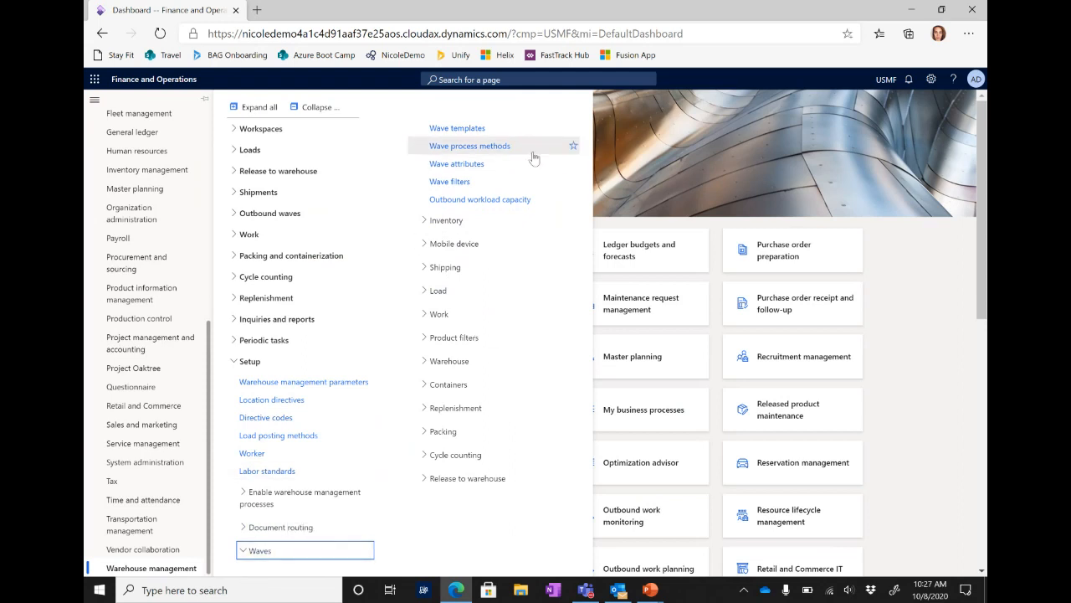
Step: Open the task configuration of the allocateWave method from the wave process methods
left_click(495, 147)
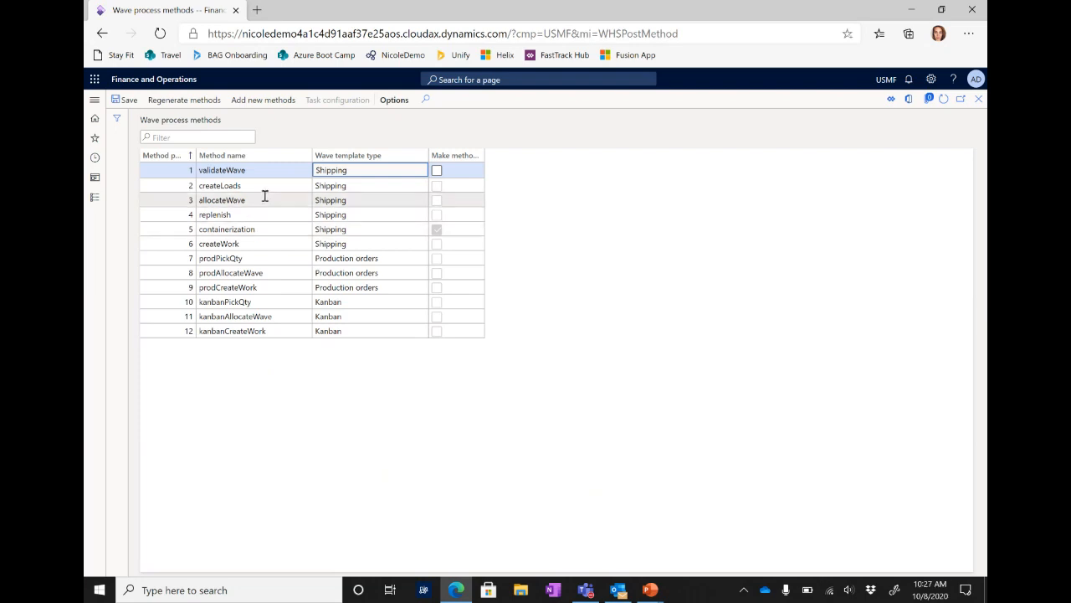
left_click(265, 198)
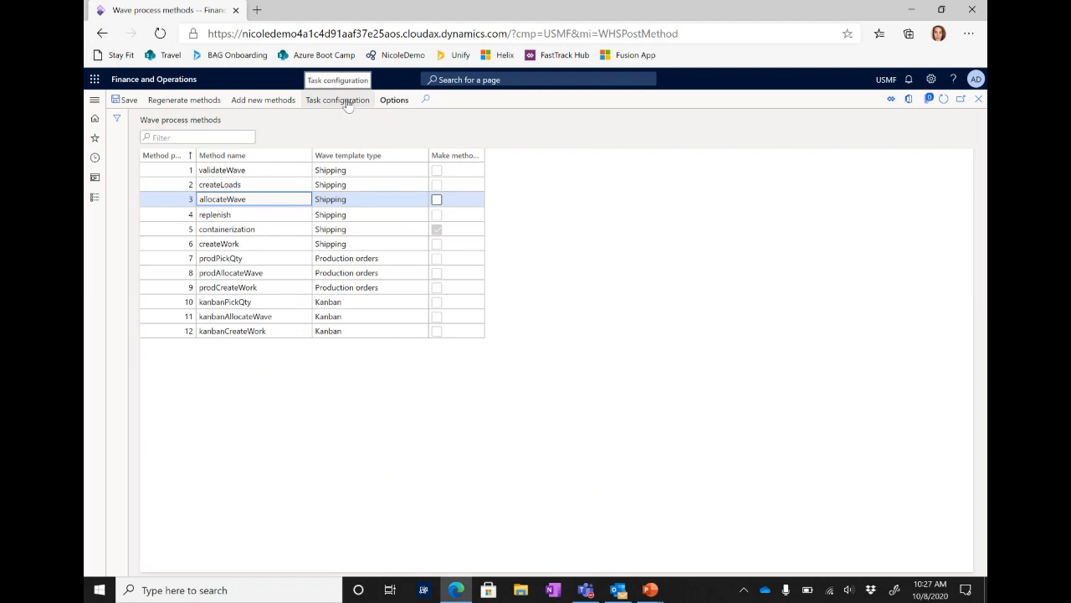
left_click(264, 244)
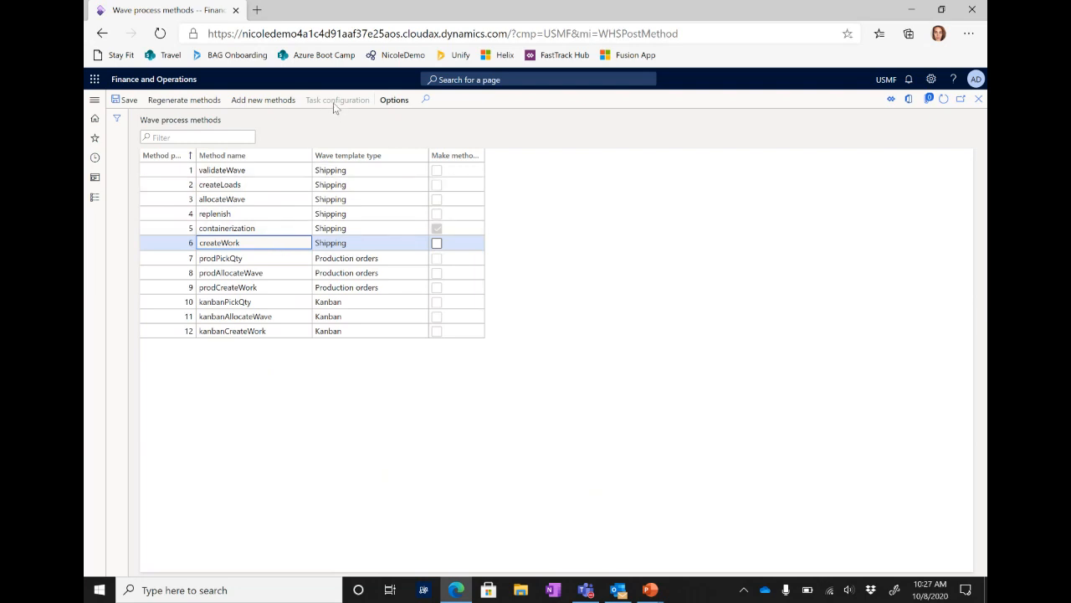
left_click(252, 199)
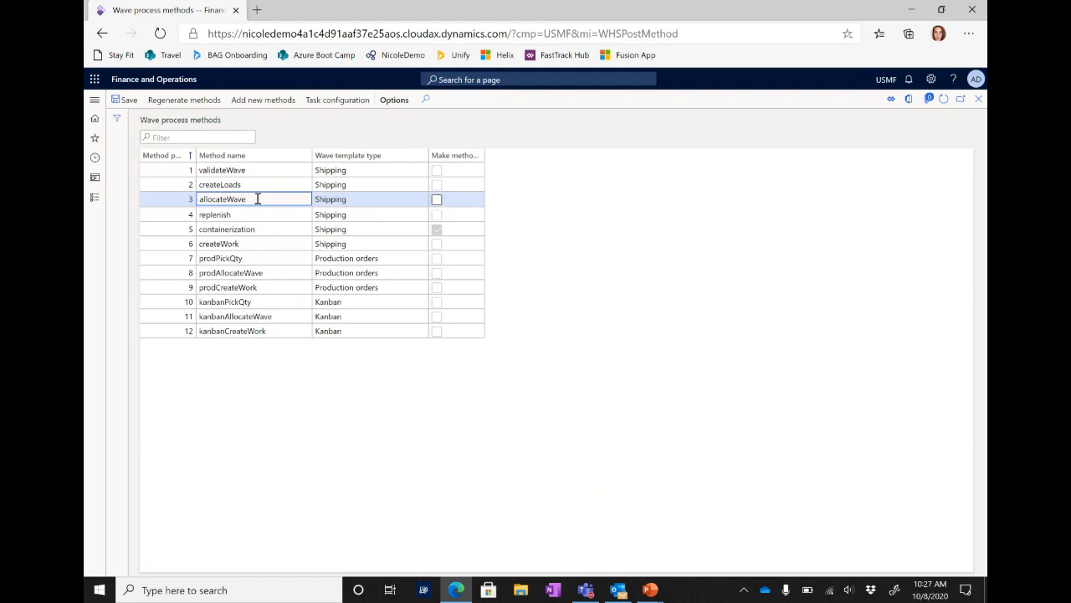
left_click(330, 104)
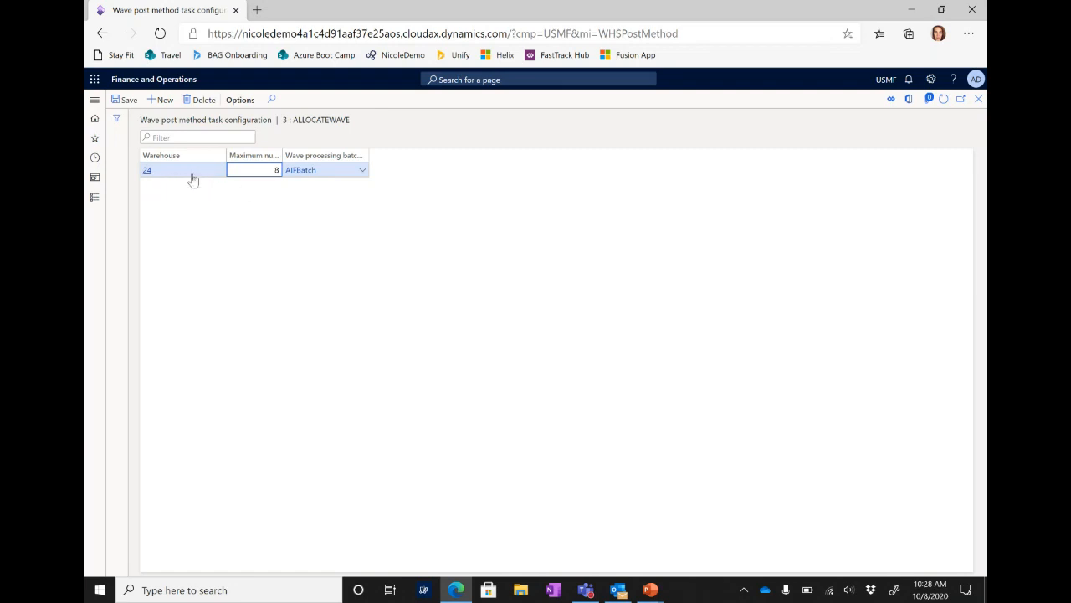
mouse_move(193, 180)
Step: Add a task configuration record for warehouse 61 with a maximum number of 4
left_click(161, 99)
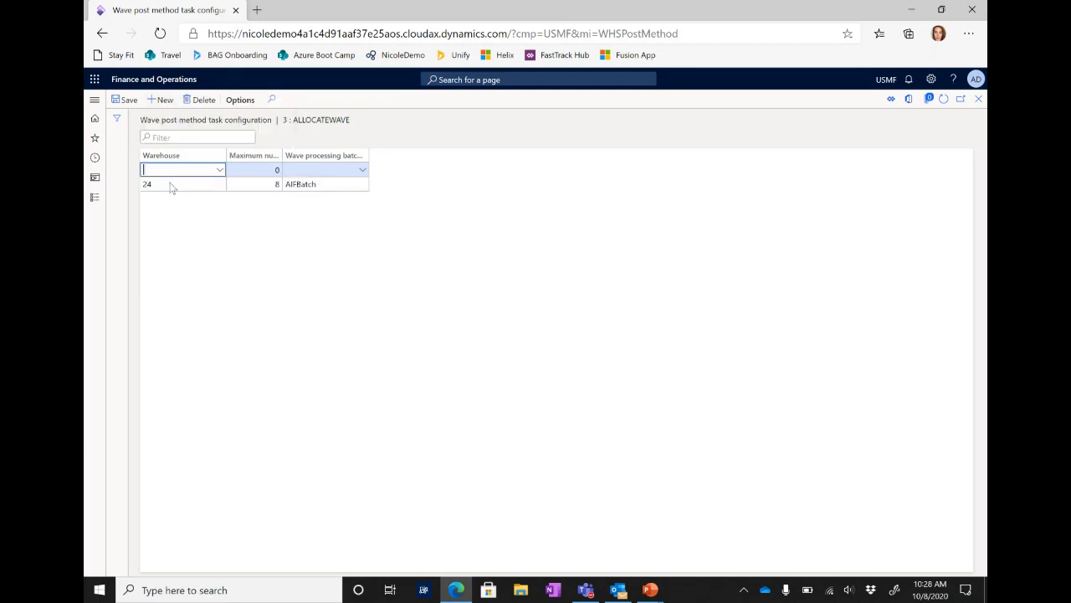
left_click(221, 170)
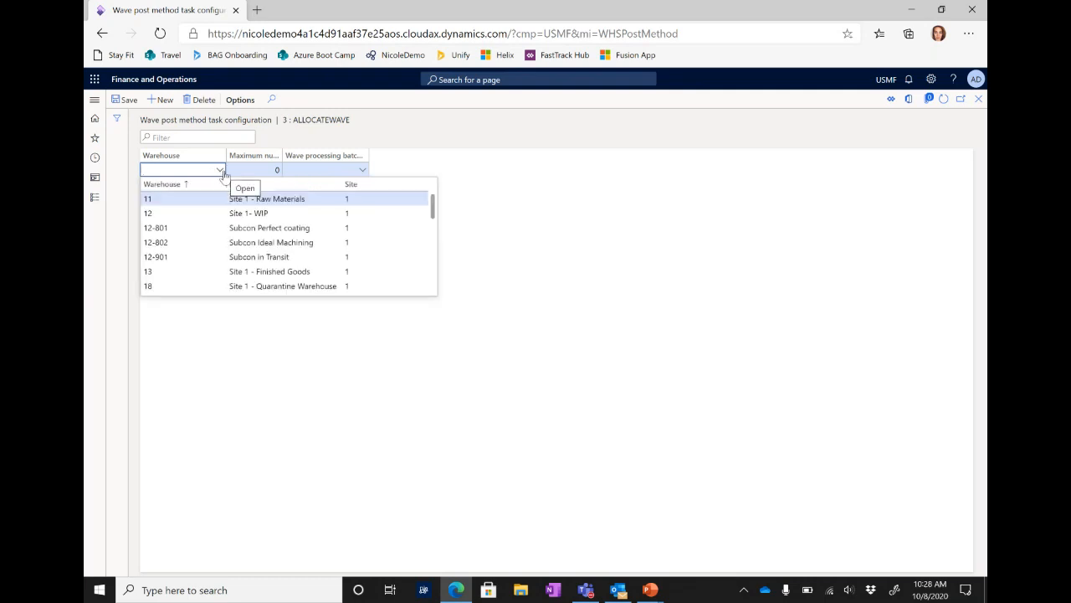
type("61")
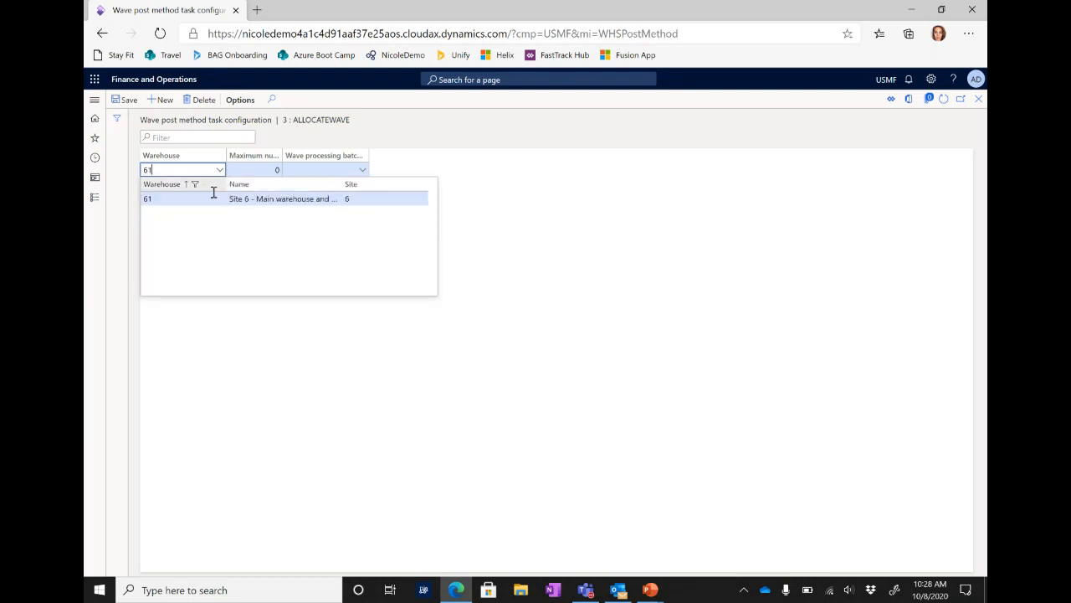
left_click(211, 198)
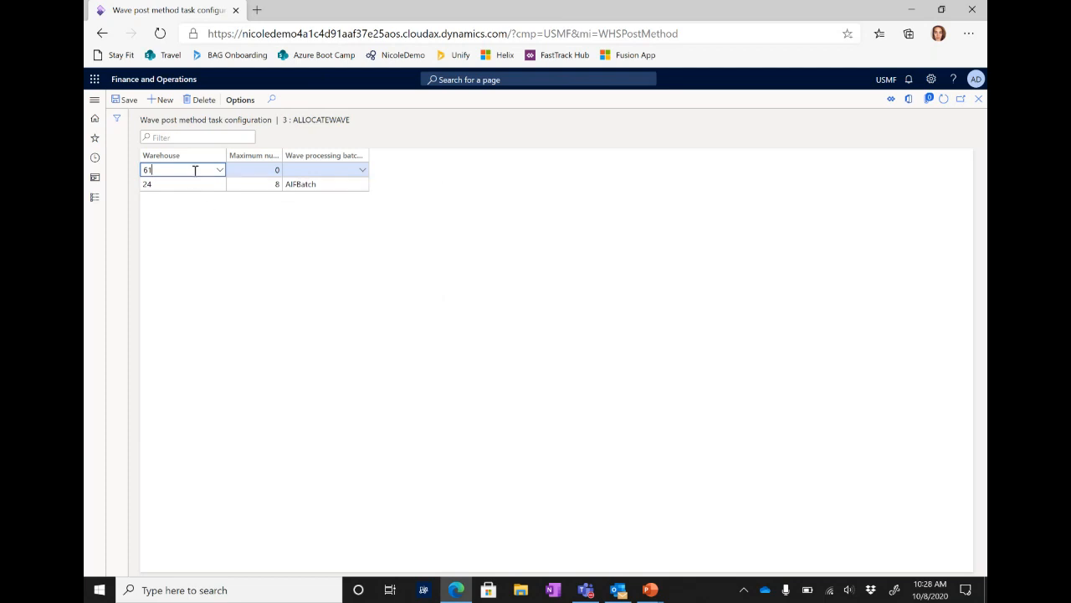
key("Tab")
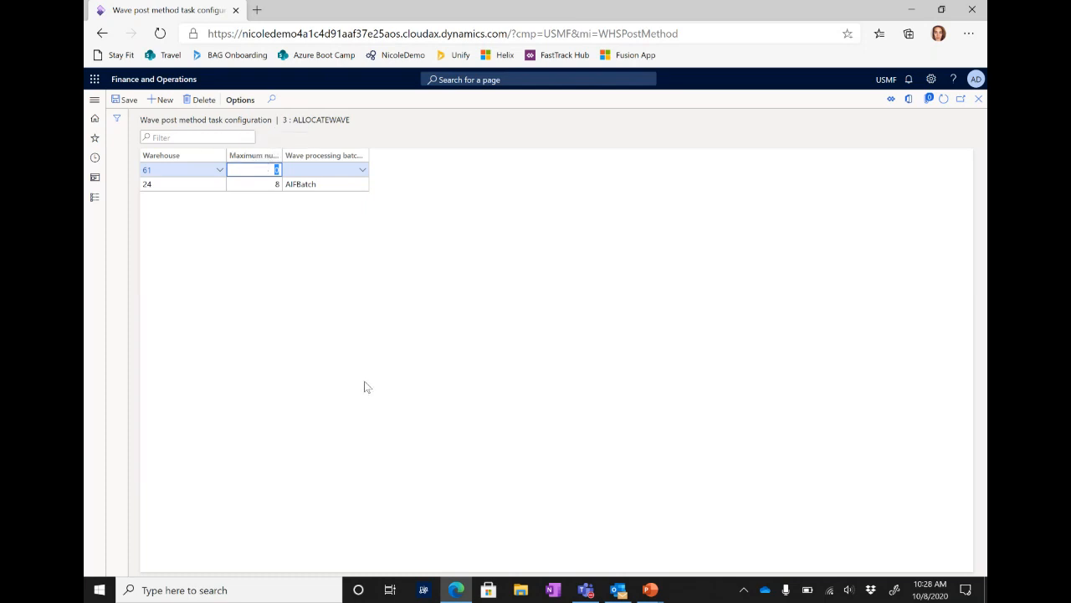
type("4")
key("Tab")
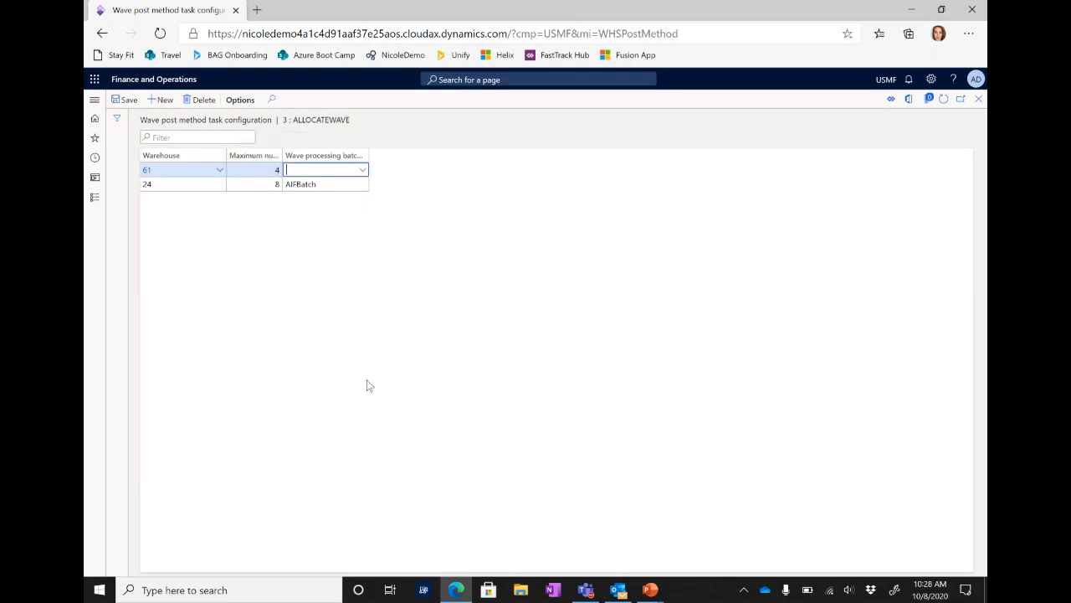
Step: Assign the DataUpdate wave processing batch group to the warehouse 61 record, save it, and leave the wave process methods
left_click(363, 172)
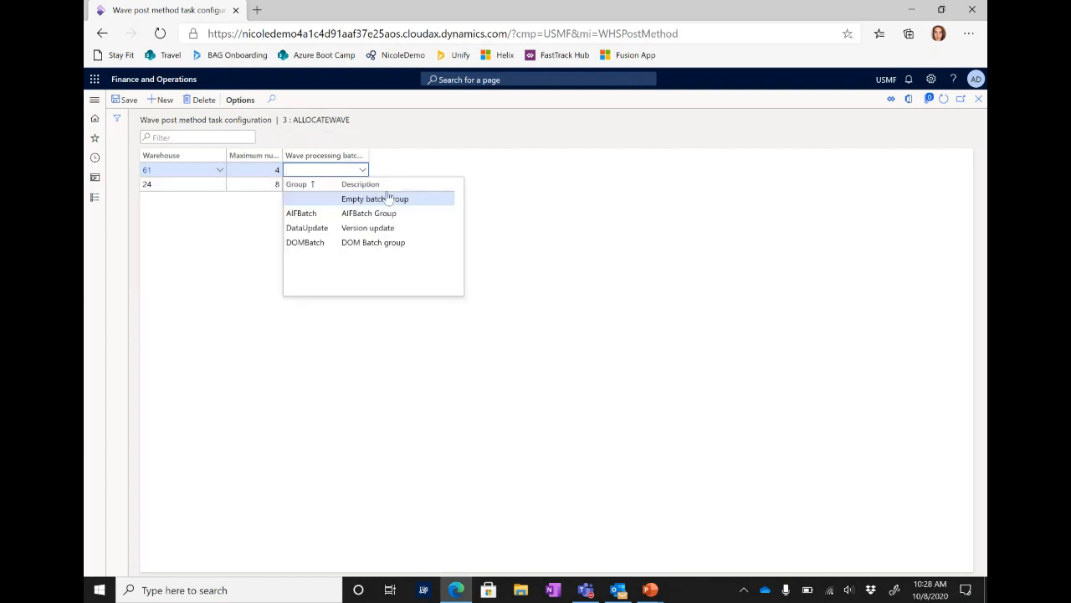
left_click(505, 285)
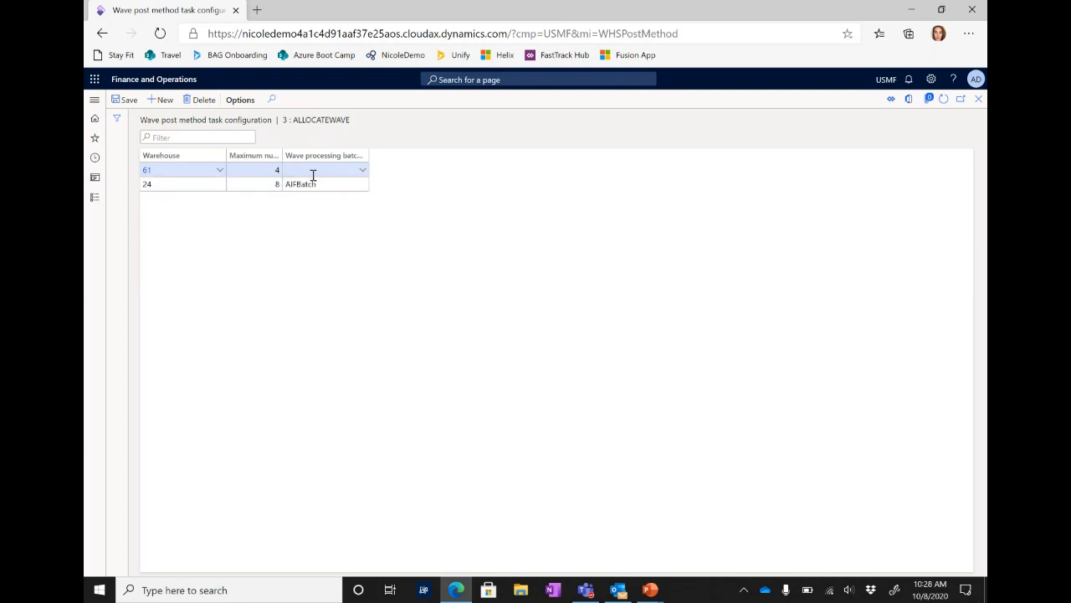
left_click(363, 171)
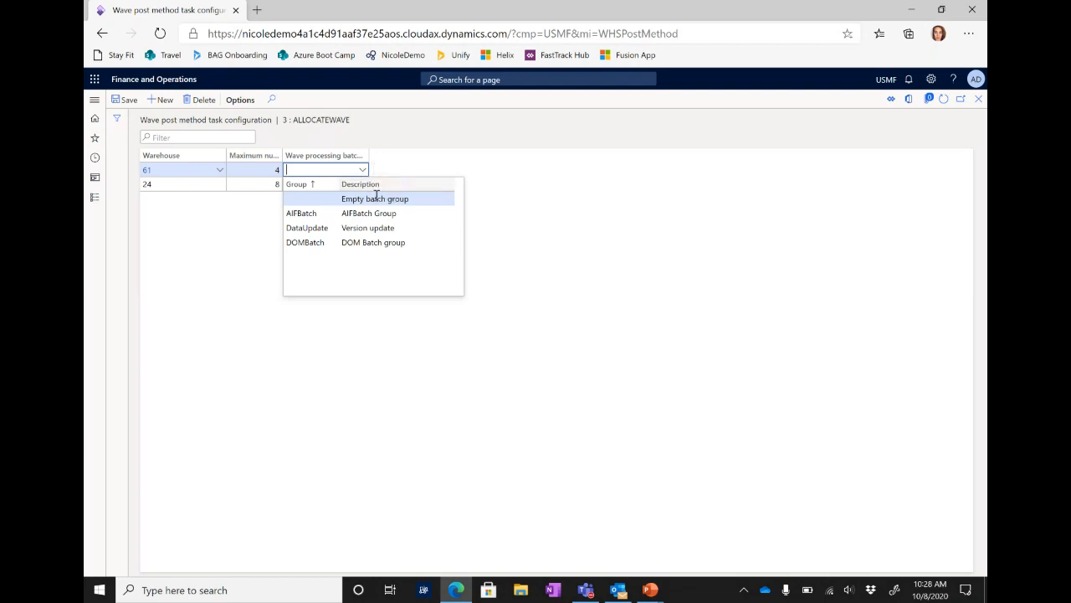
left_click(355, 228)
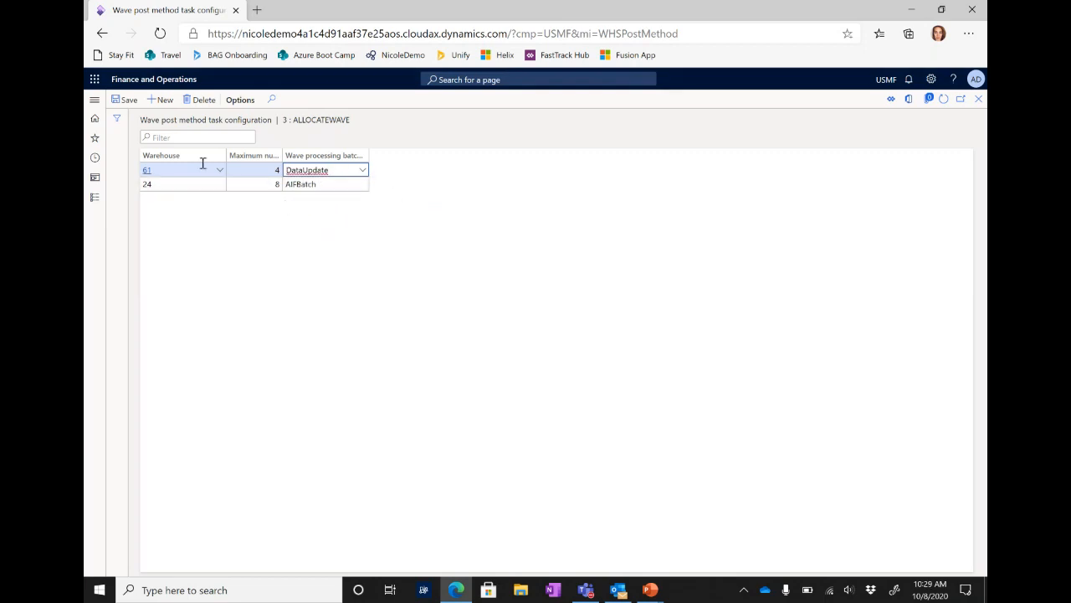
left_click(133, 102)
left_click(980, 104)
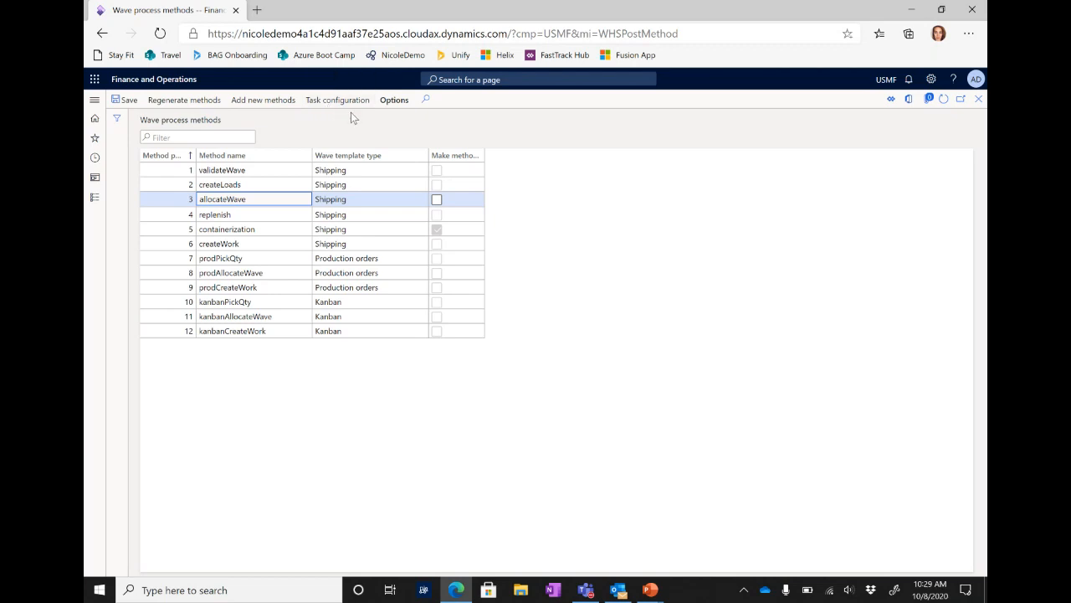
left_click(978, 101)
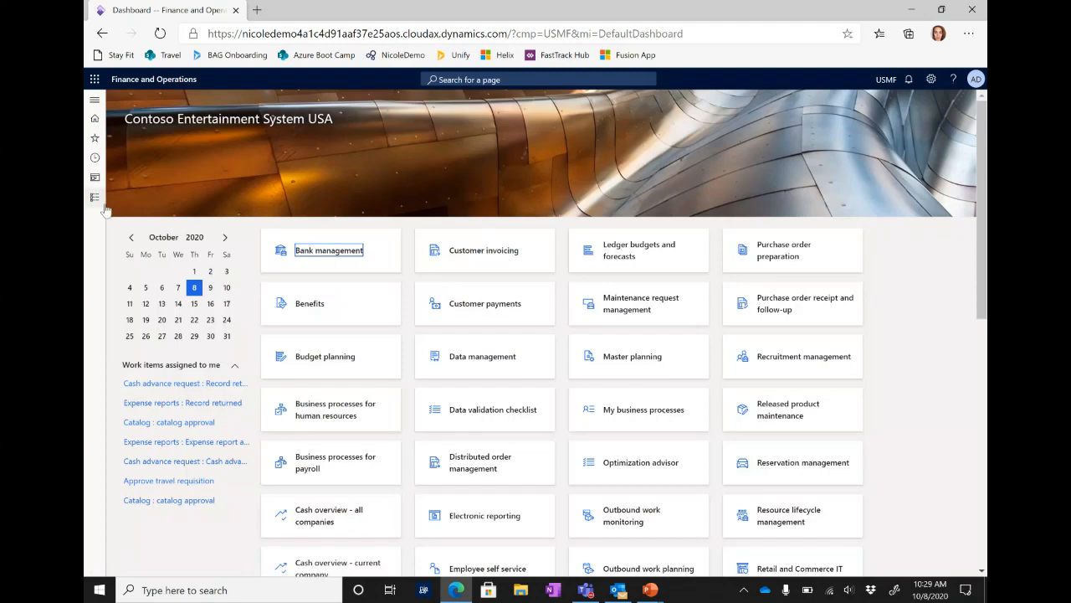
Step: Compare the automation settings and selected methods of the 61 Shipping and 24 Shipping Default wave templates
left_click(94, 197)
left_click(489, 228)
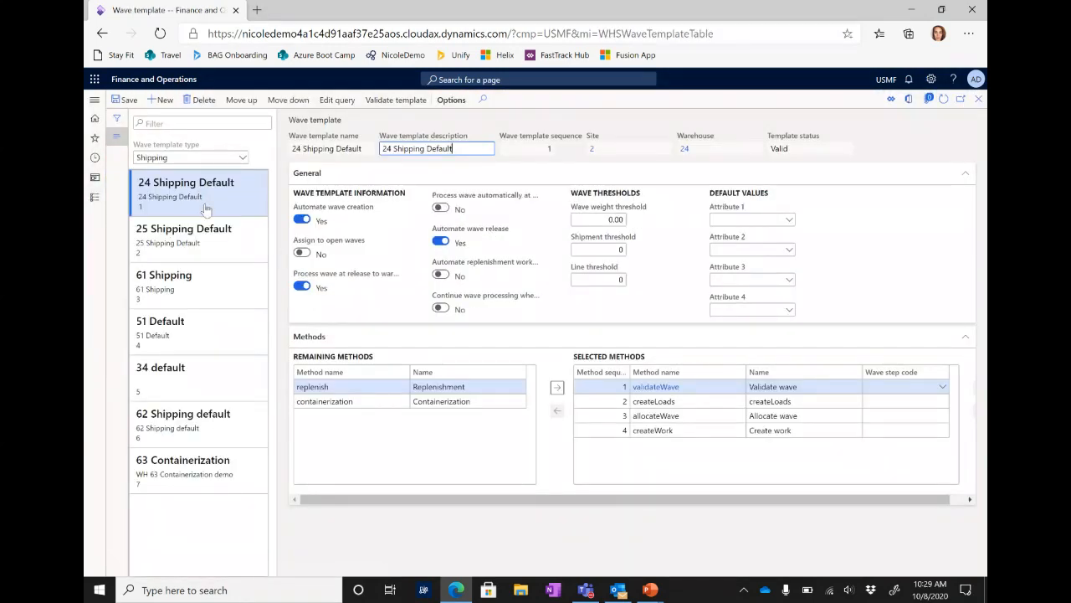
left_click(210, 303)
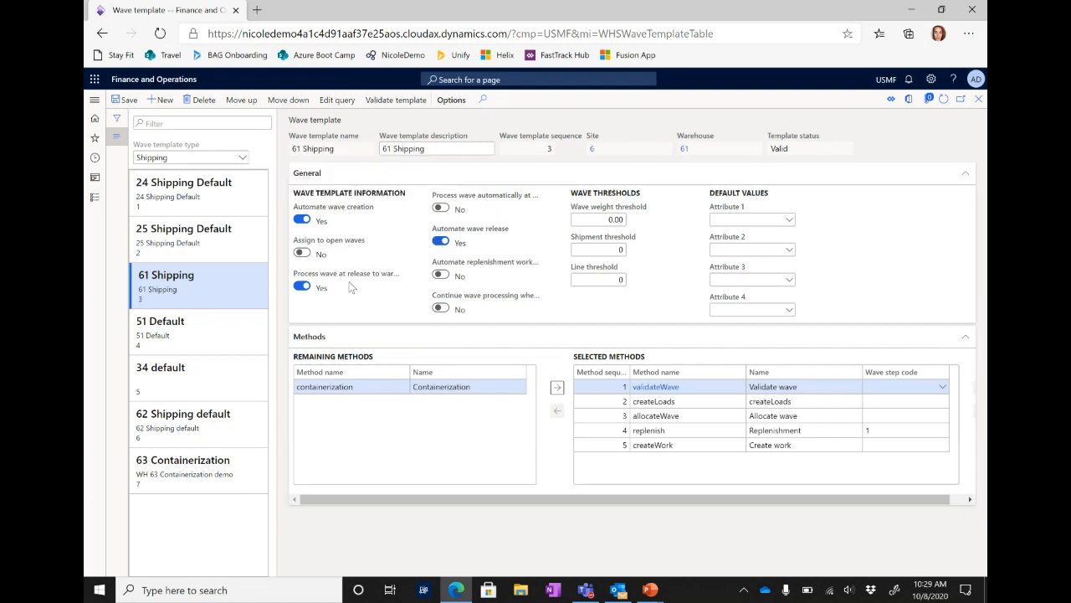
left_click(712, 416)
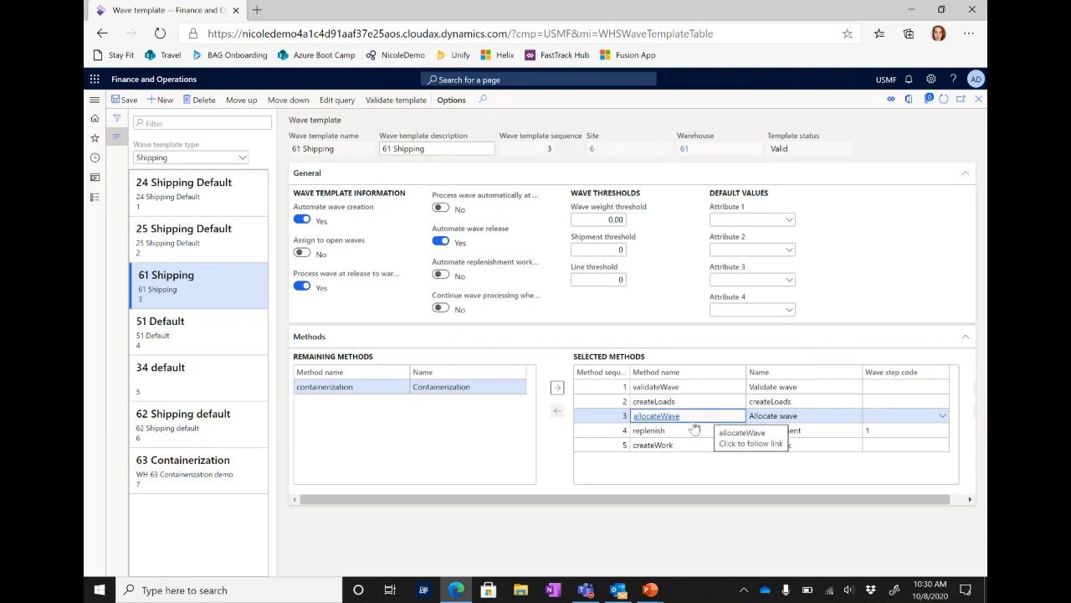
left_click(701, 446)
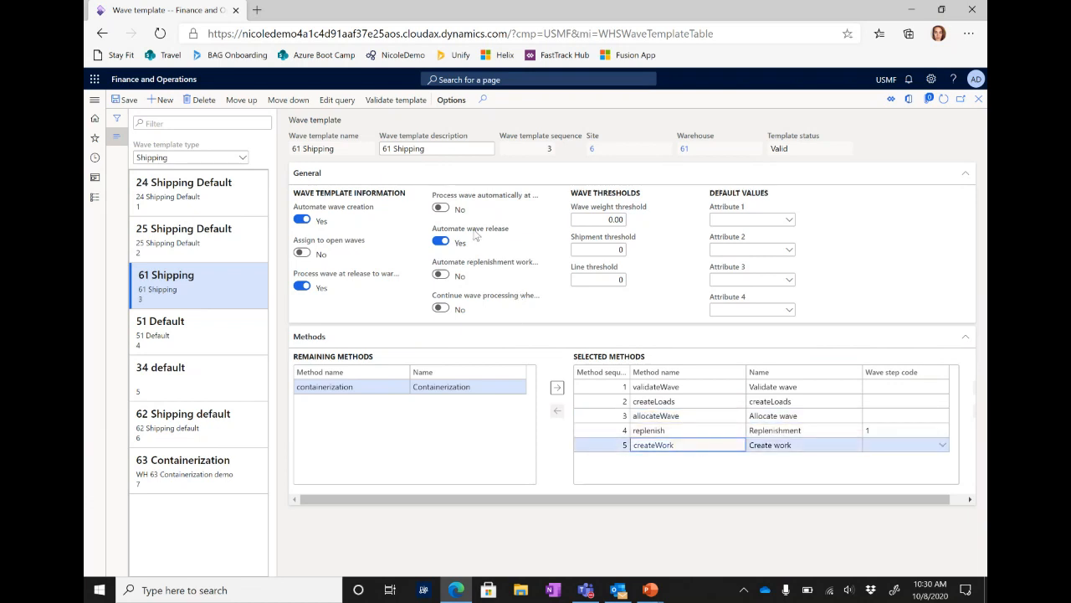
mouse_move(475, 236)
left_click(234, 213)
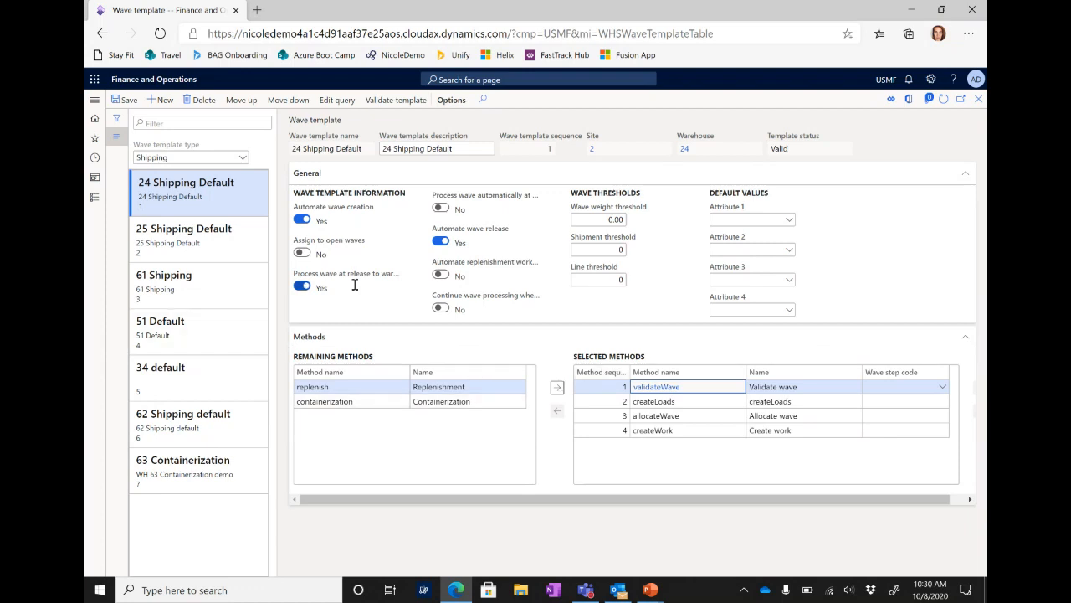
Step: Set the containerization wave process method as repeatable and save
left_click(95, 198)
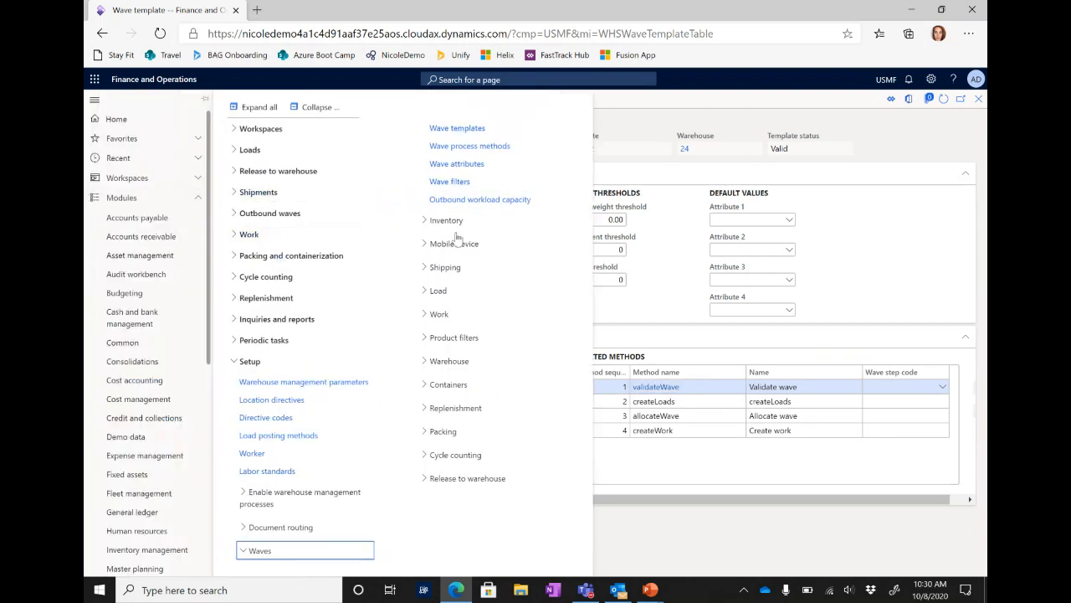
left_click(494, 148)
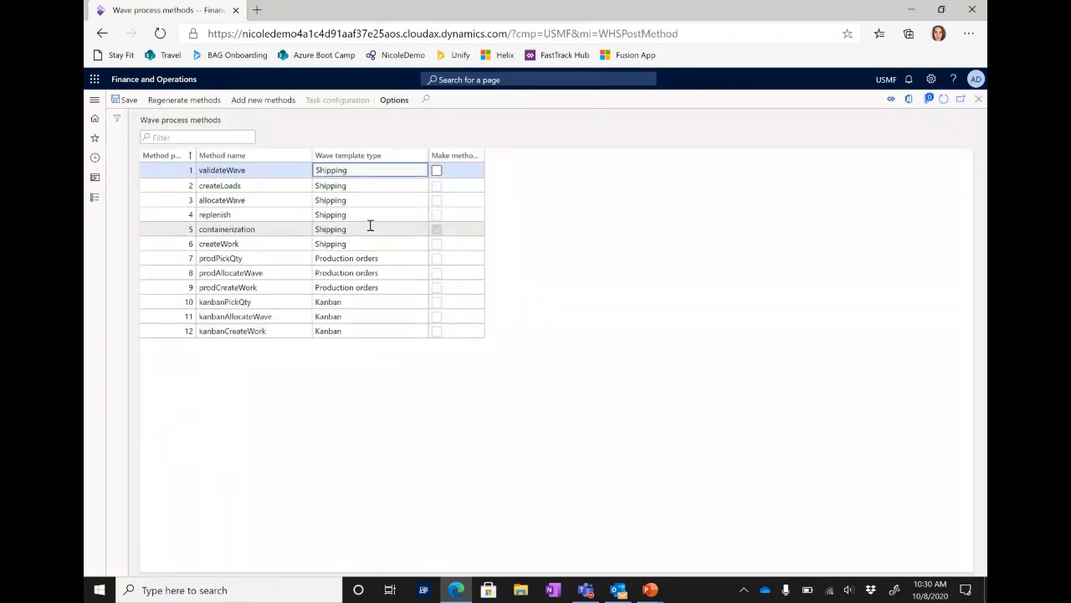
left_click(371, 228)
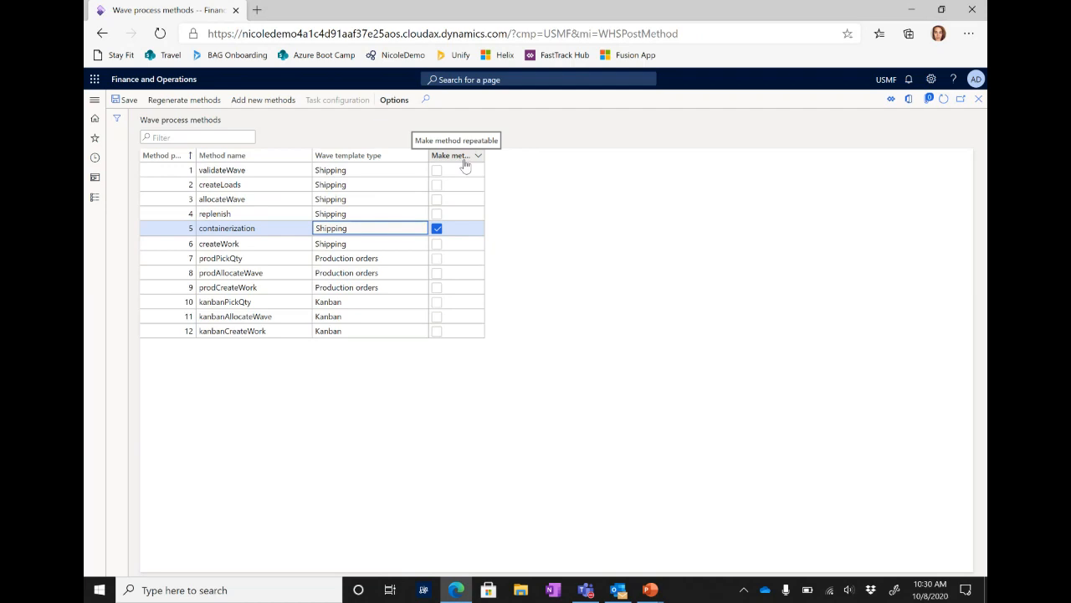
left_click(436, 228)
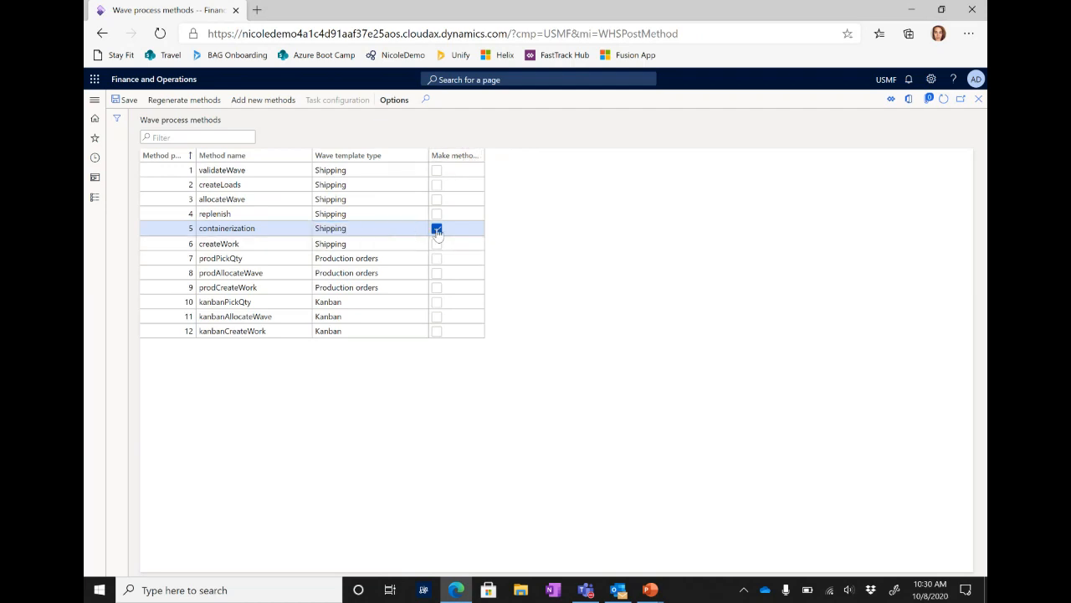
left_click(125, 99)
left_click(978, 99)
Step: Add the containerization method to the 24 Shipping Default wave template and open the choices for its wave step code
left_click(94, 197)
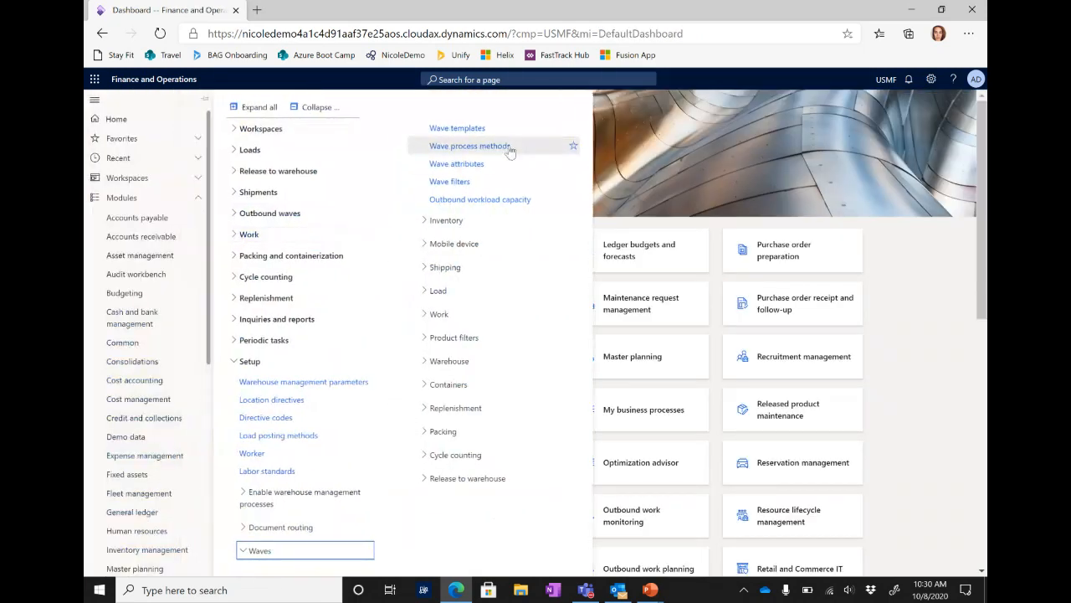
left_click(446, 133)
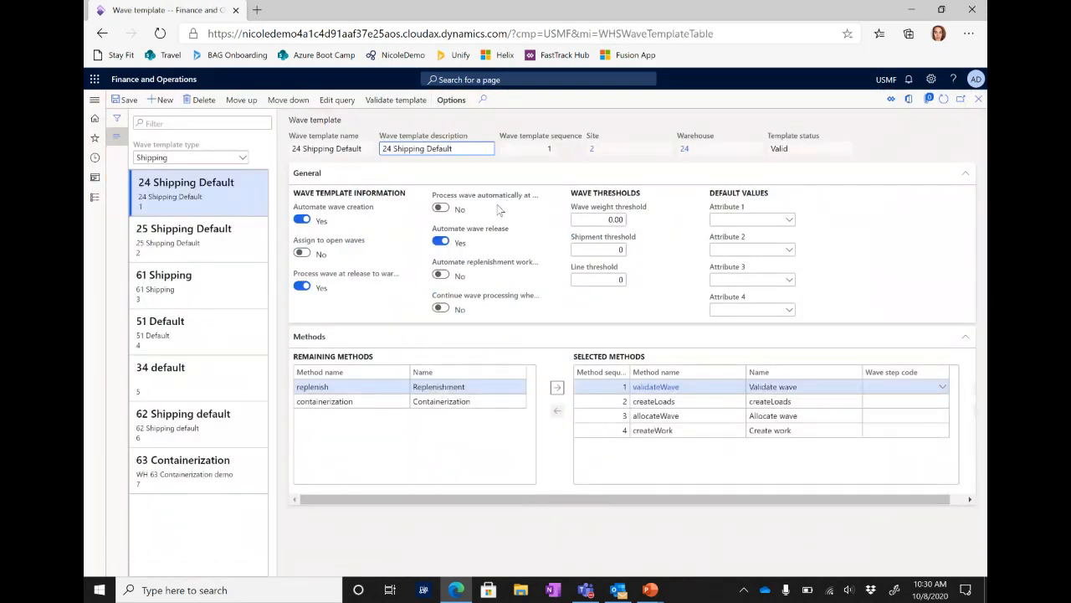
left_click(374, 401)
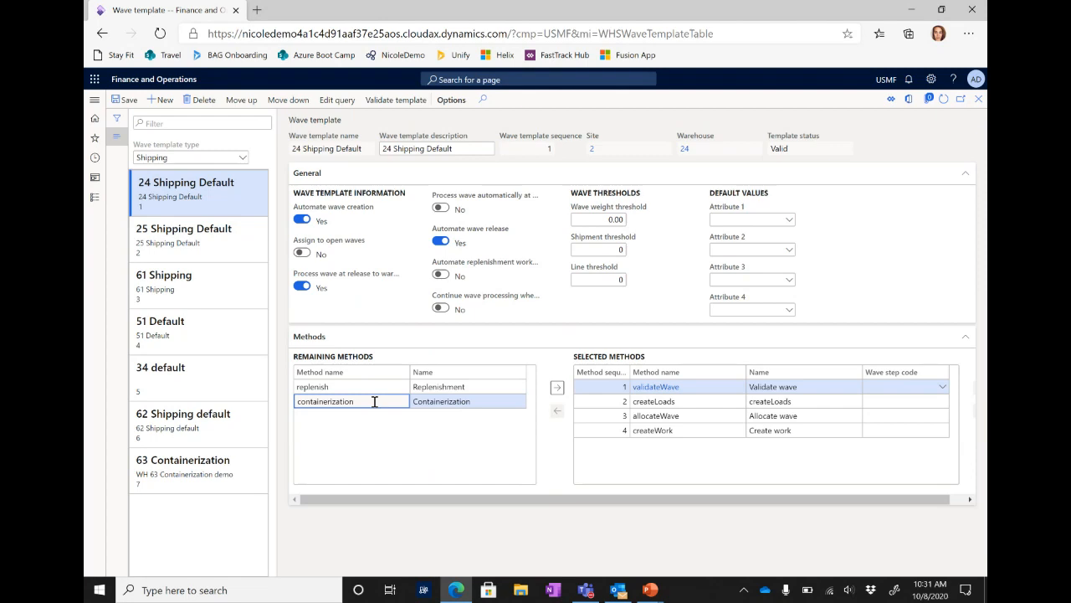
left_click(555, 390)
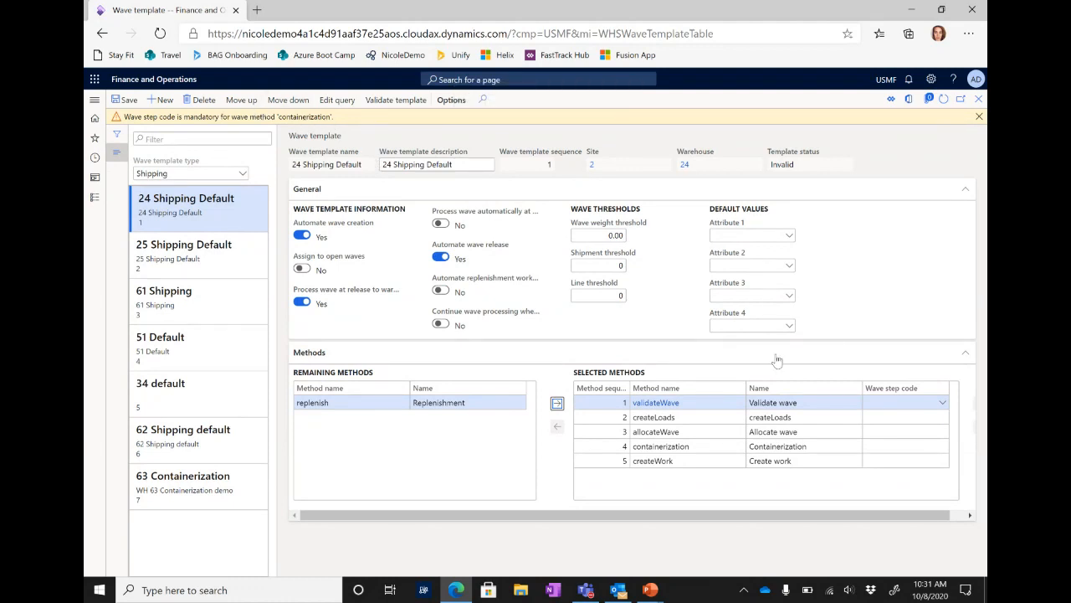
left_click(892, 445)
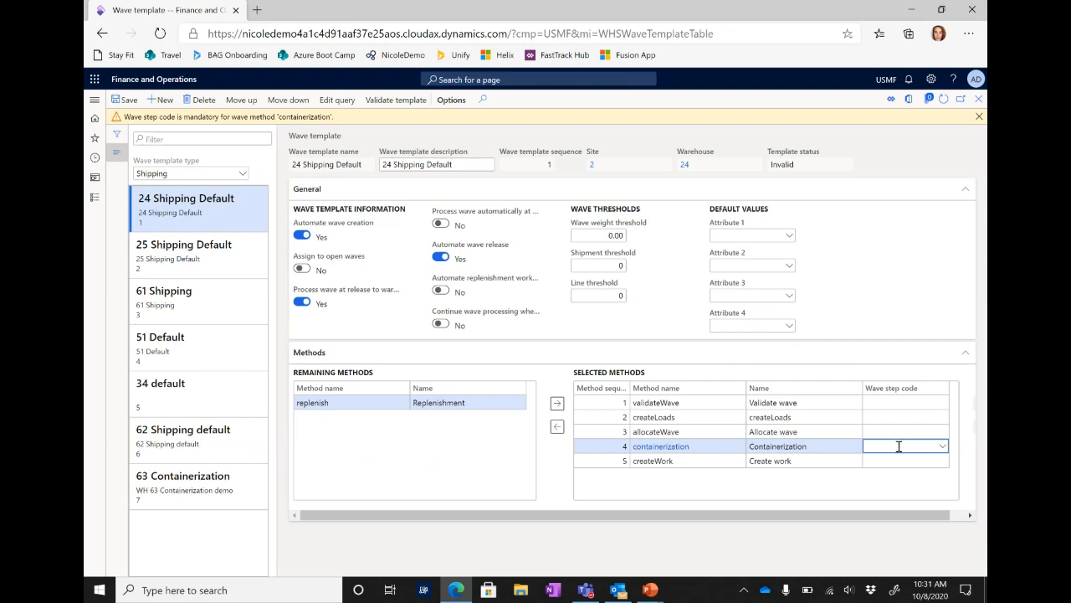
left_click(942, 448)
Step: Set the containerization wave process method as repeatable and leave the wave process methods
left_click(97, 205)
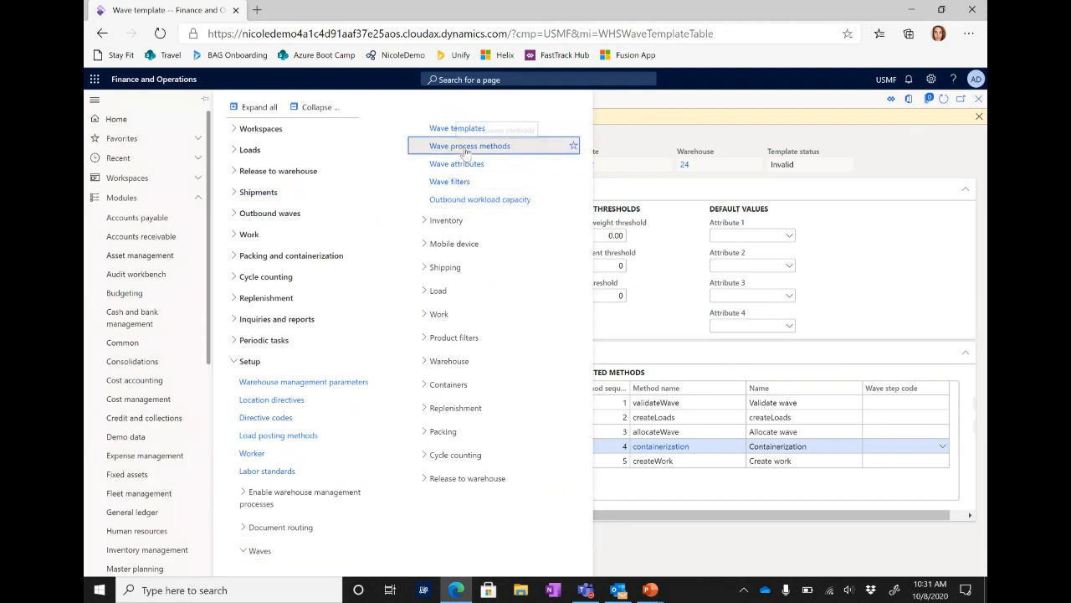
left_click(466, 146)
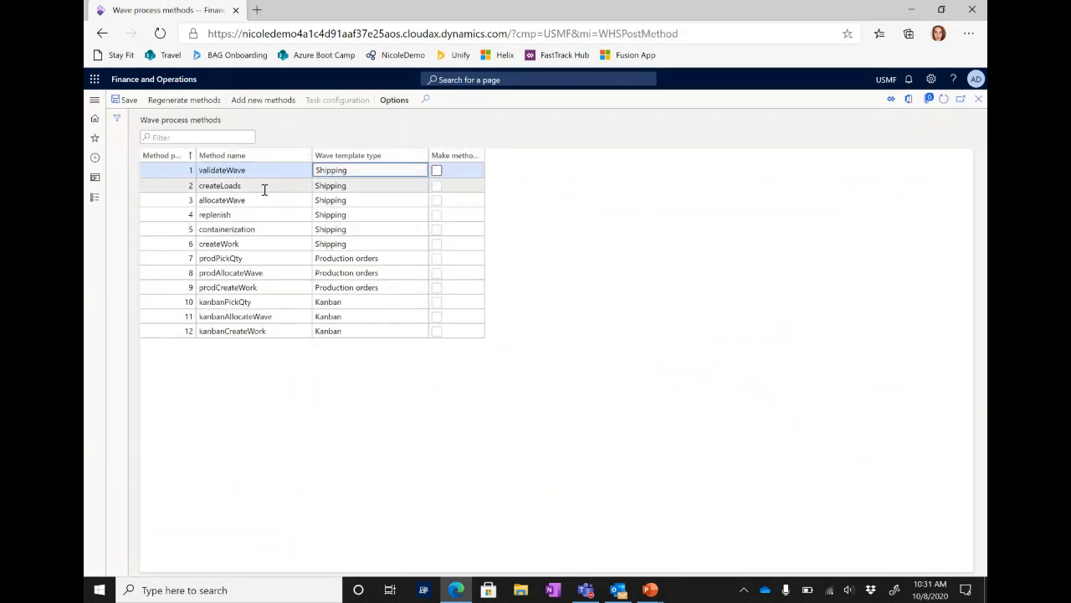
left_click(269, 229)
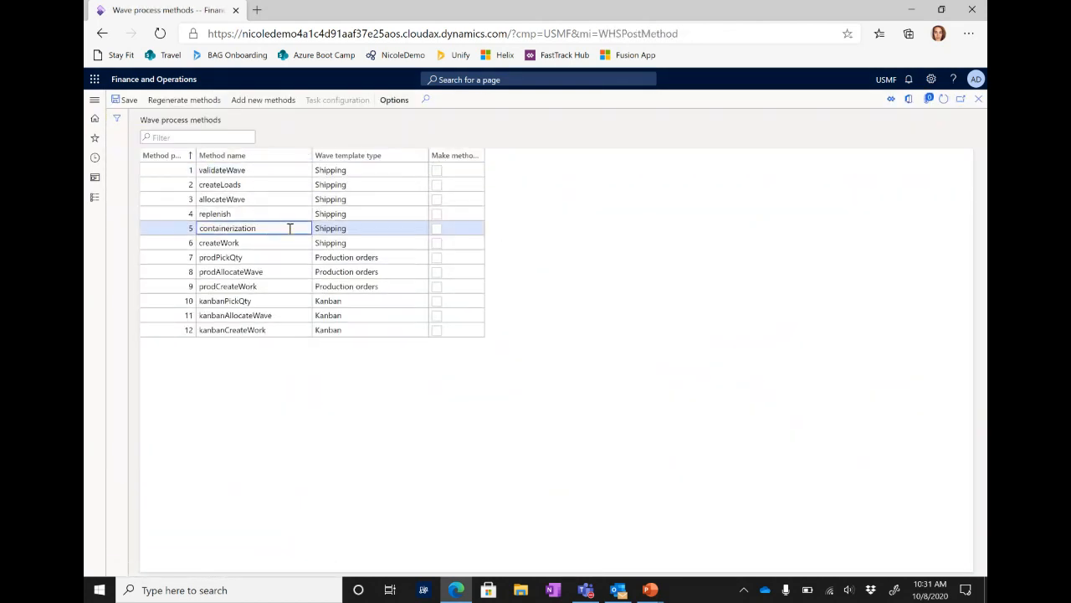
left_click(435, 231)
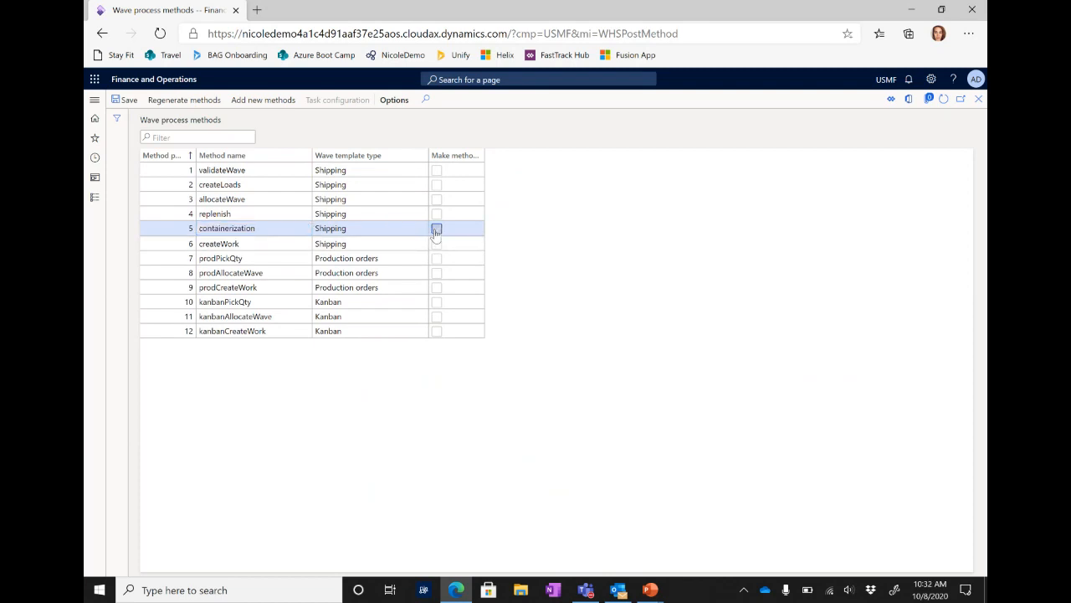
left_click(435, 230)
left_click(978, 99)
Step: Add the containerization method a second time to the selected methods of the 24 Shipping Default wave template
left_click(95, 198)
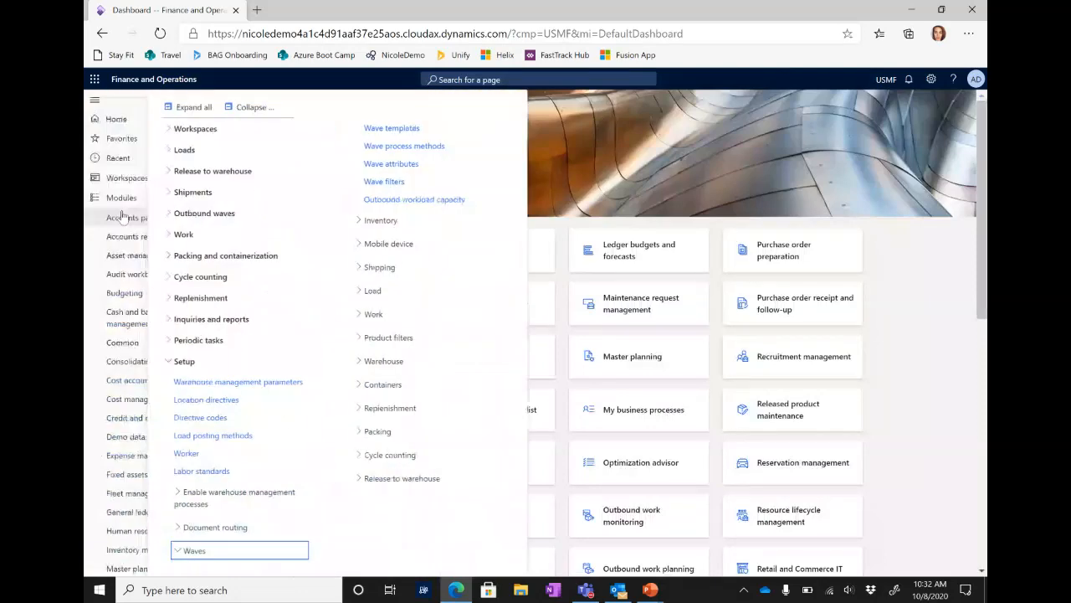
left_click(474, 127)
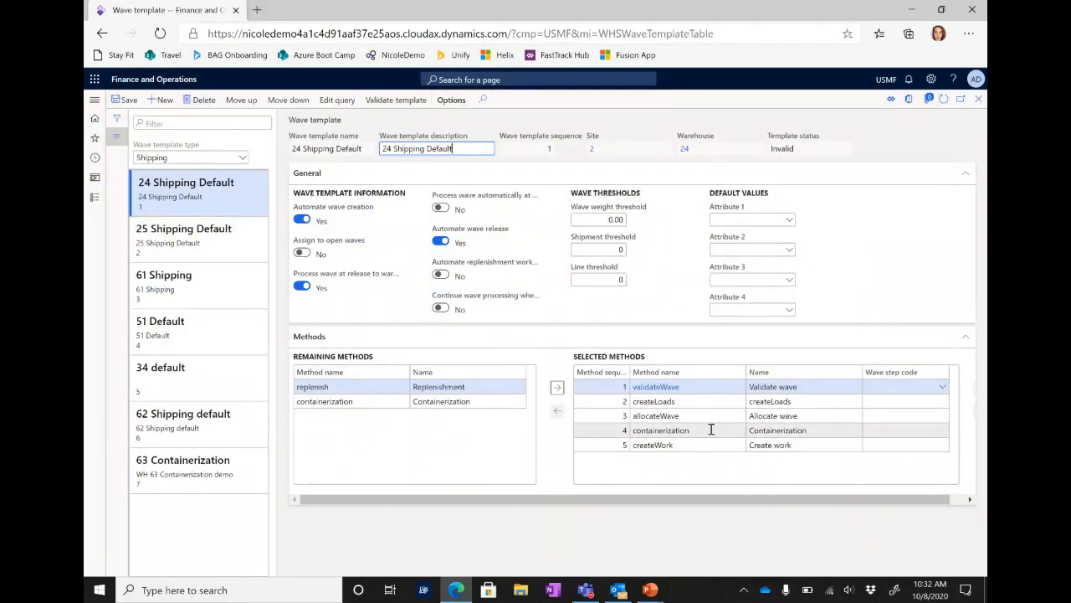
mouse_move(711, 429)
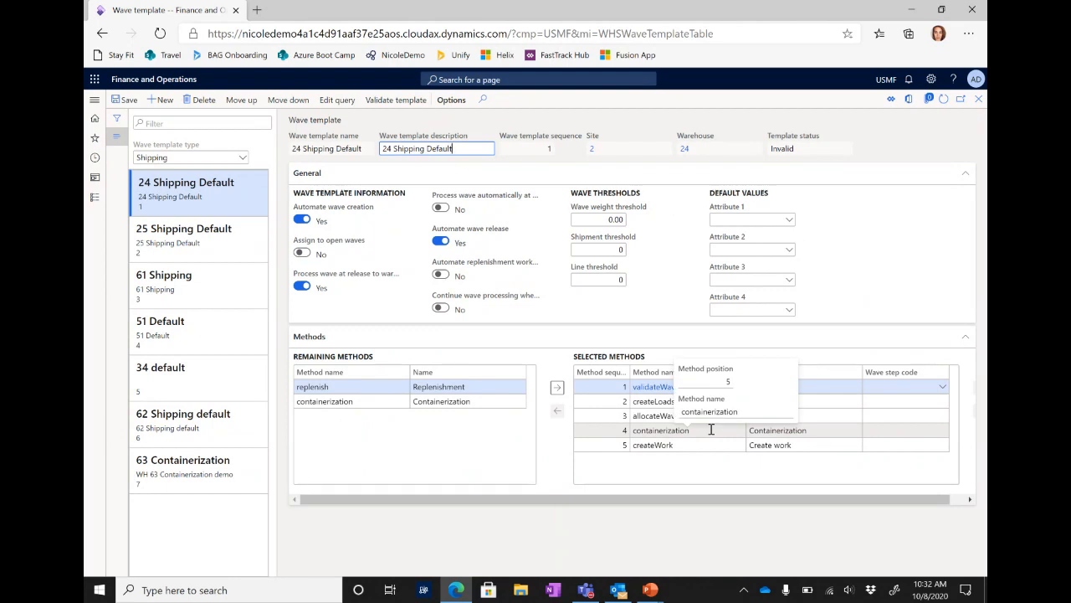
left_click(711, 429)
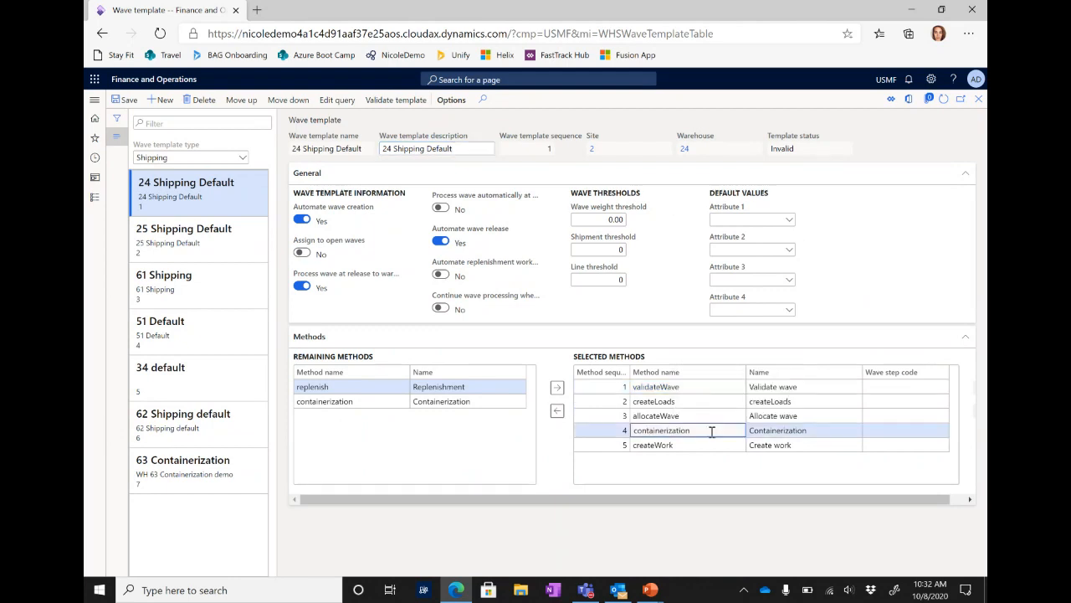
left_click(353, 401)
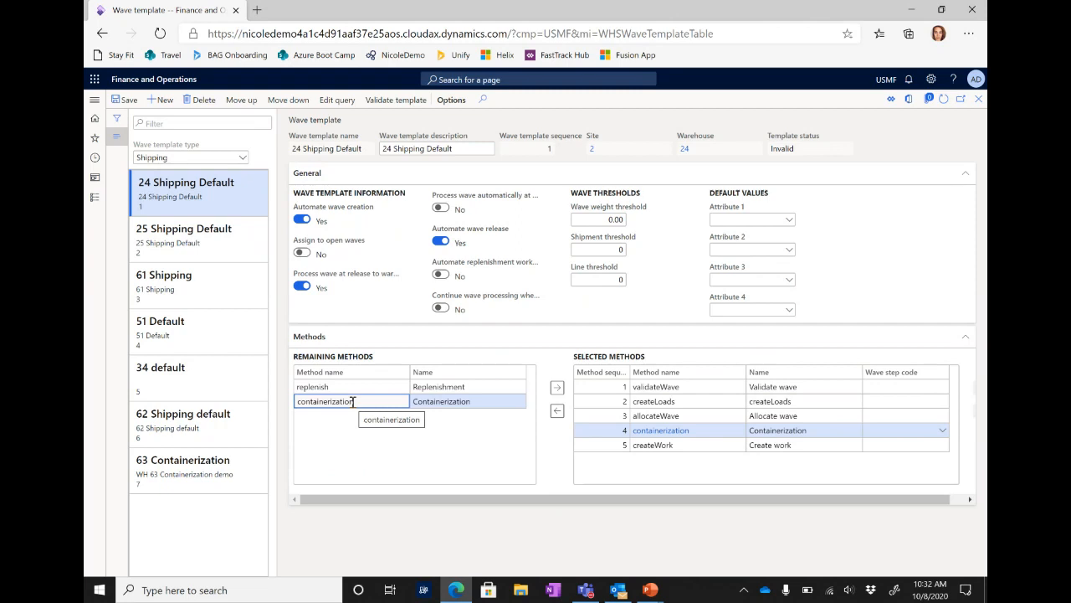
left_click(557, 389)
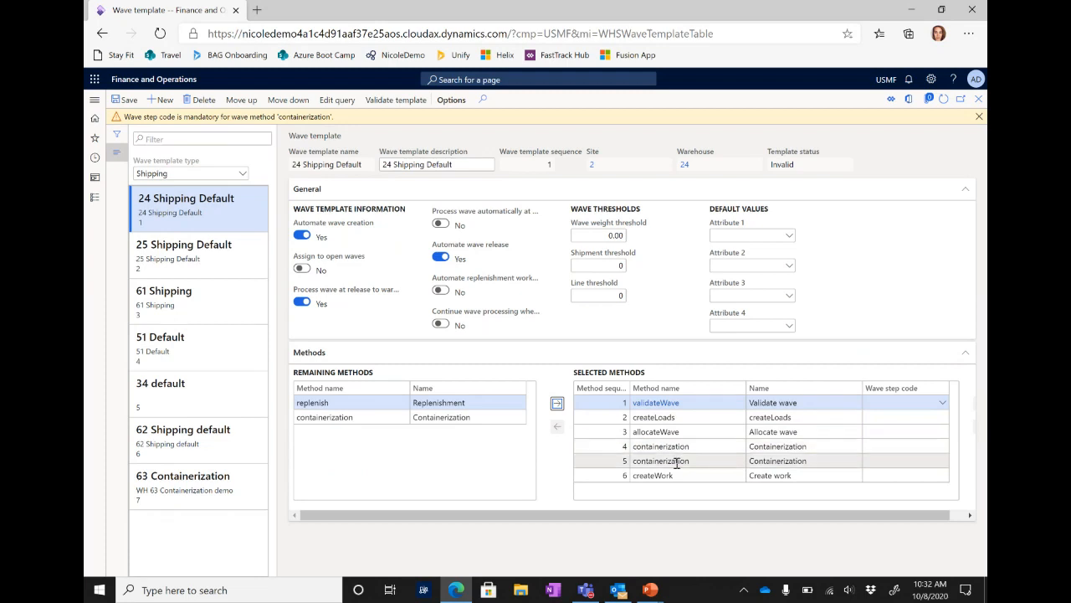
Step: Examine the wave step code fields of both containerization methods in the 24 Shipping Default wave template
left_click(897, 445)
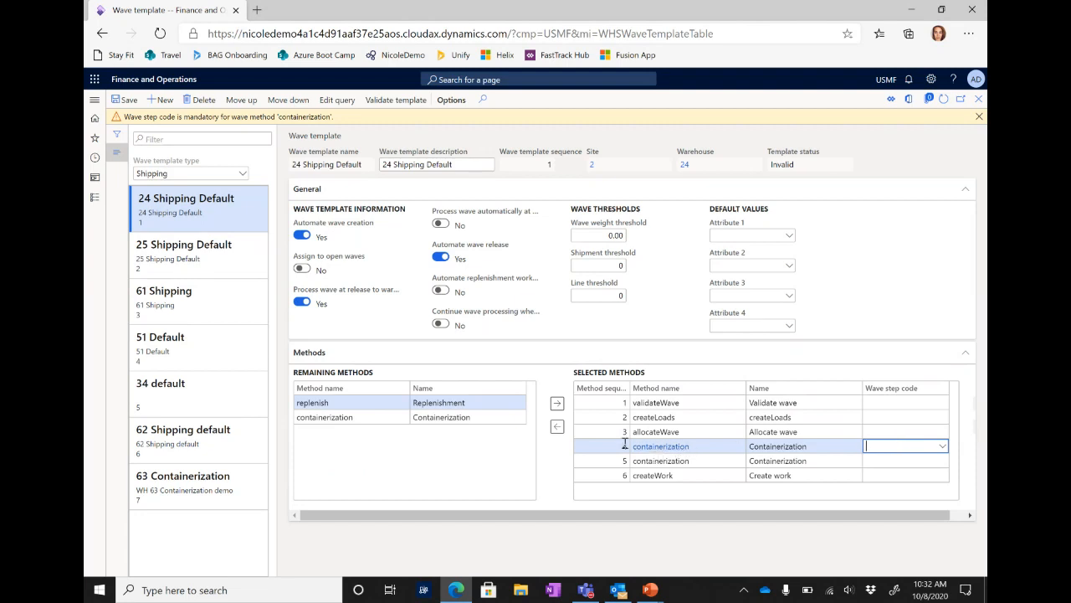
left_click(724, 467)
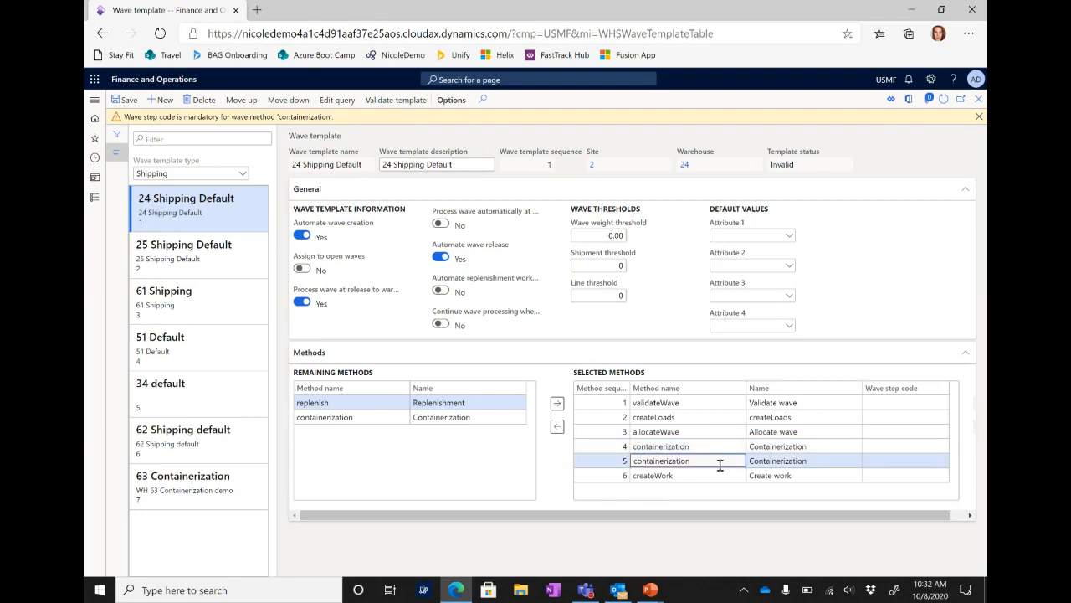
left_click(892, 465)
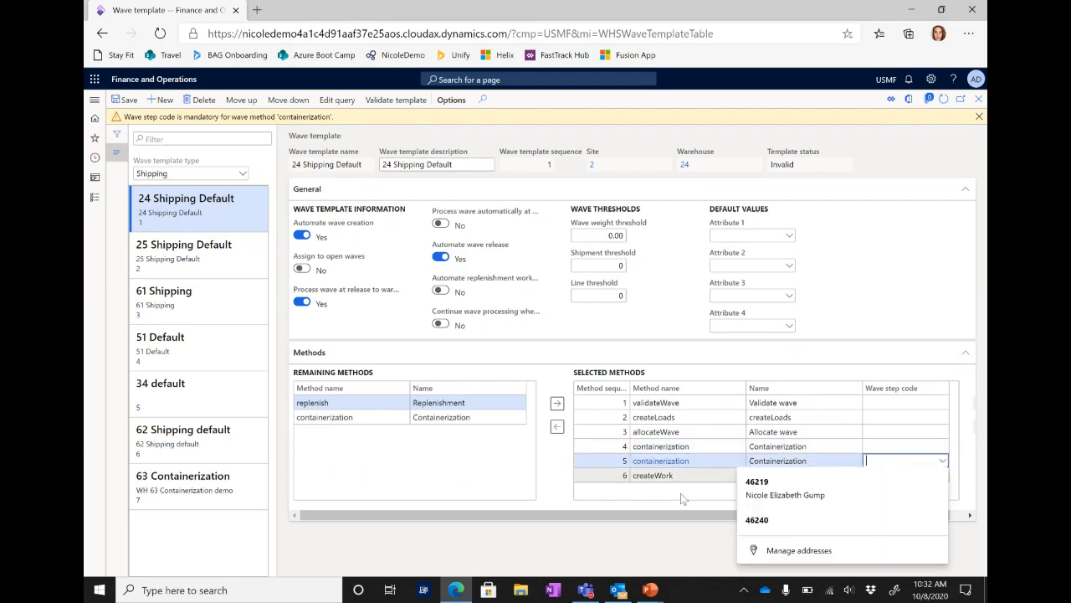
left_click(670, 564)
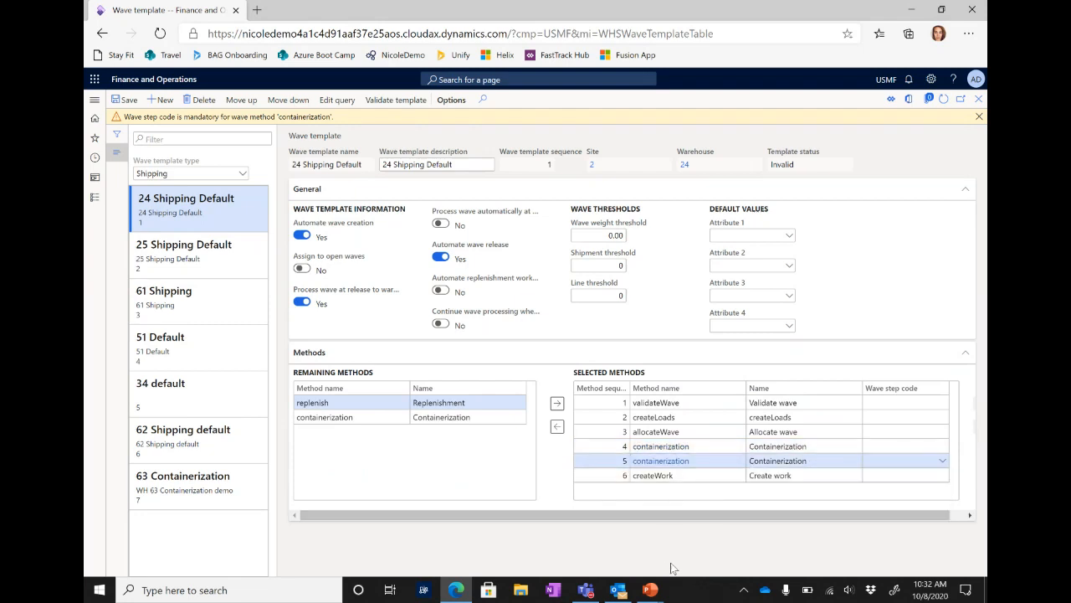
left_click(924, 447)
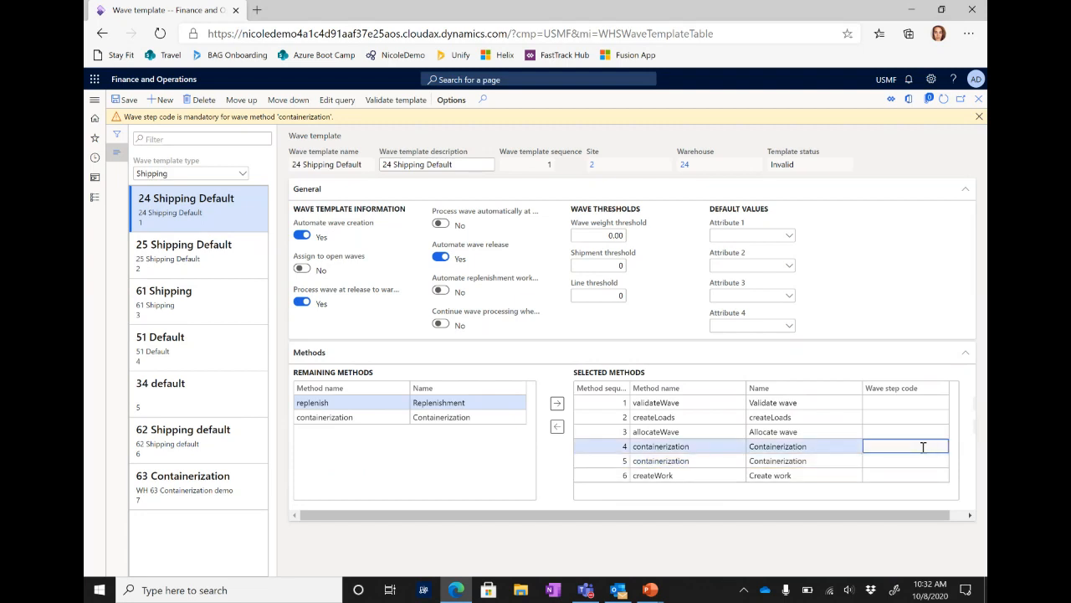
left_click(878, 461)
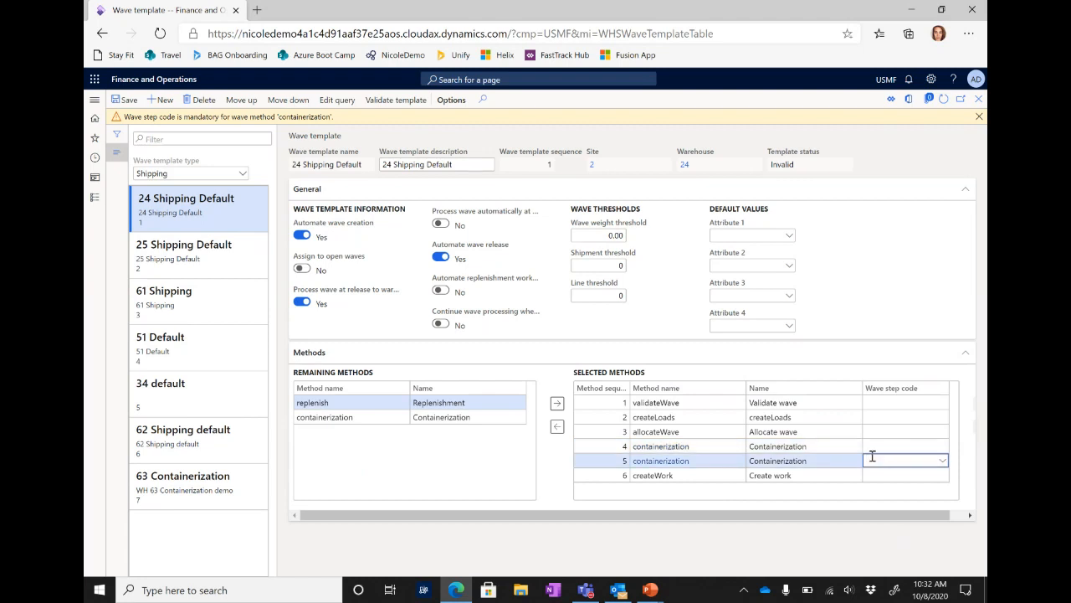
Step: Switch to the PowerPoint slide show and advance to the Work Templates tip about leaving gaps in sequence numbers
mouse_move(651, 590)
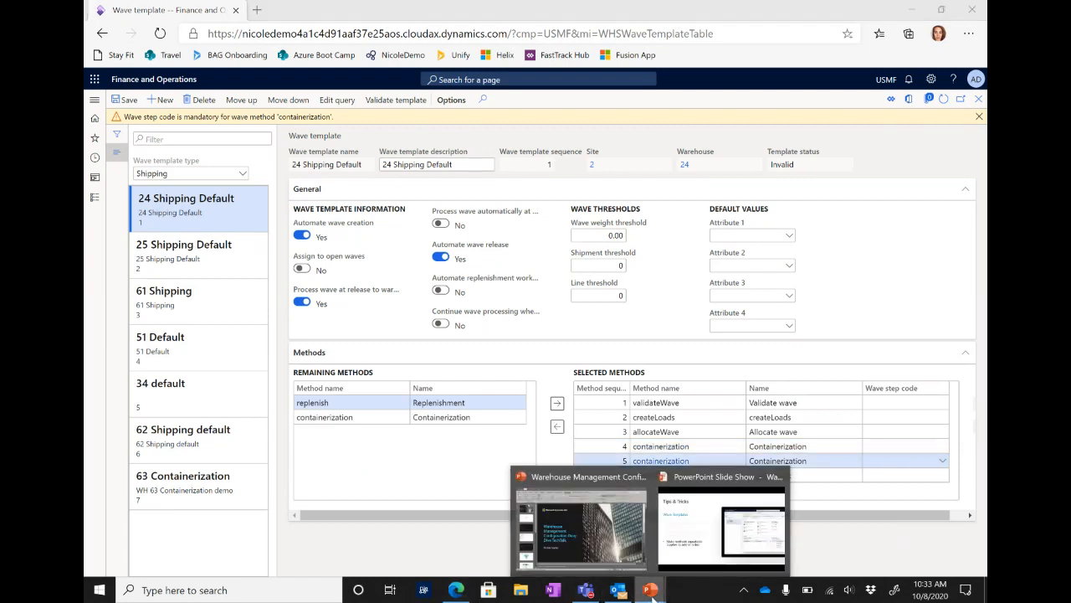
left_click(688, 569)
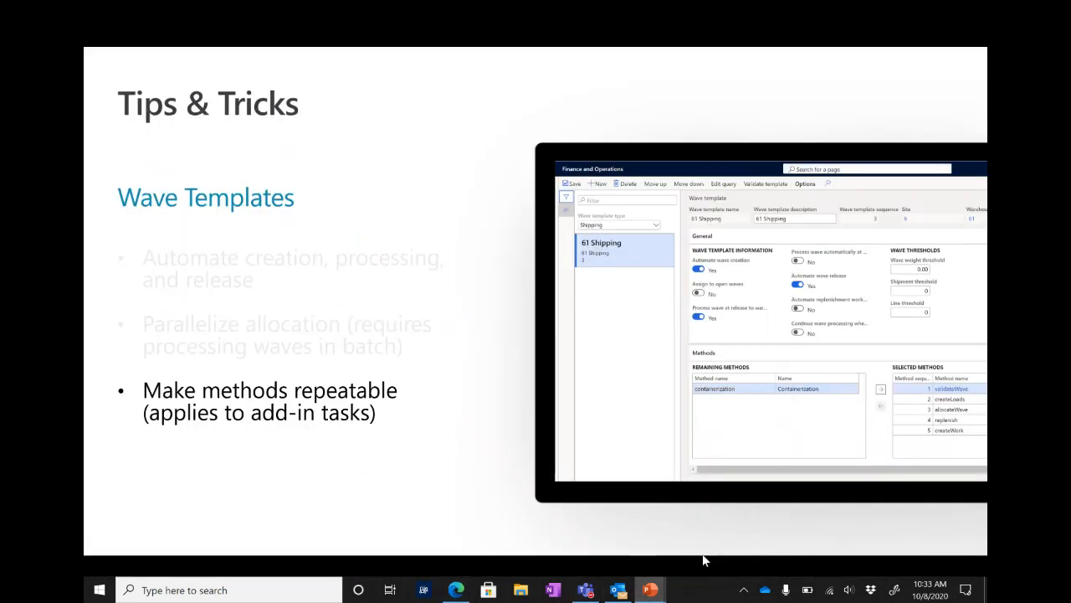
left_click(517, 534)
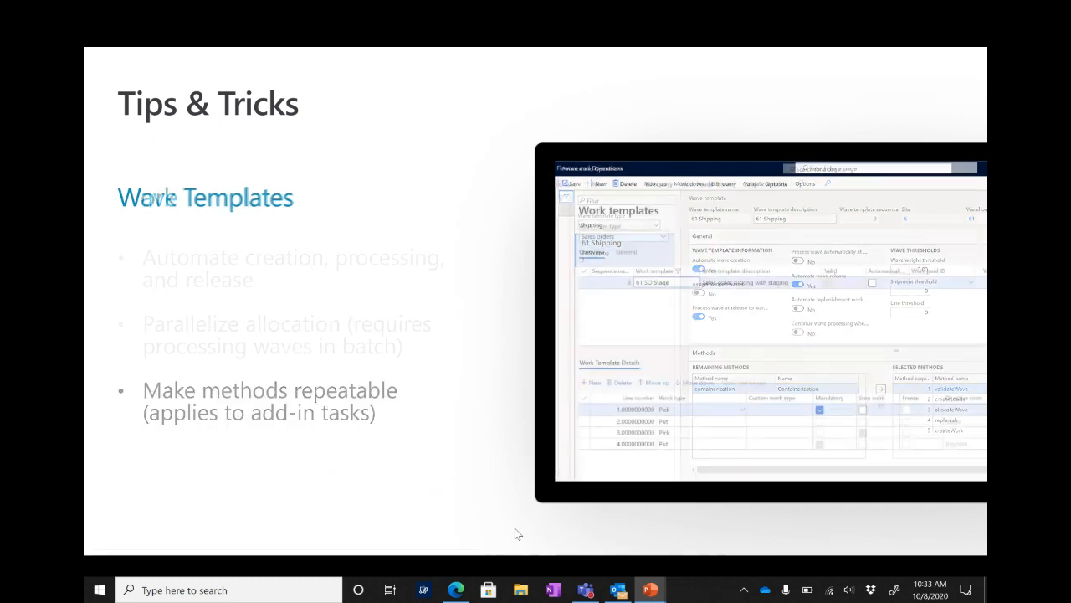
left_click(530, 531)
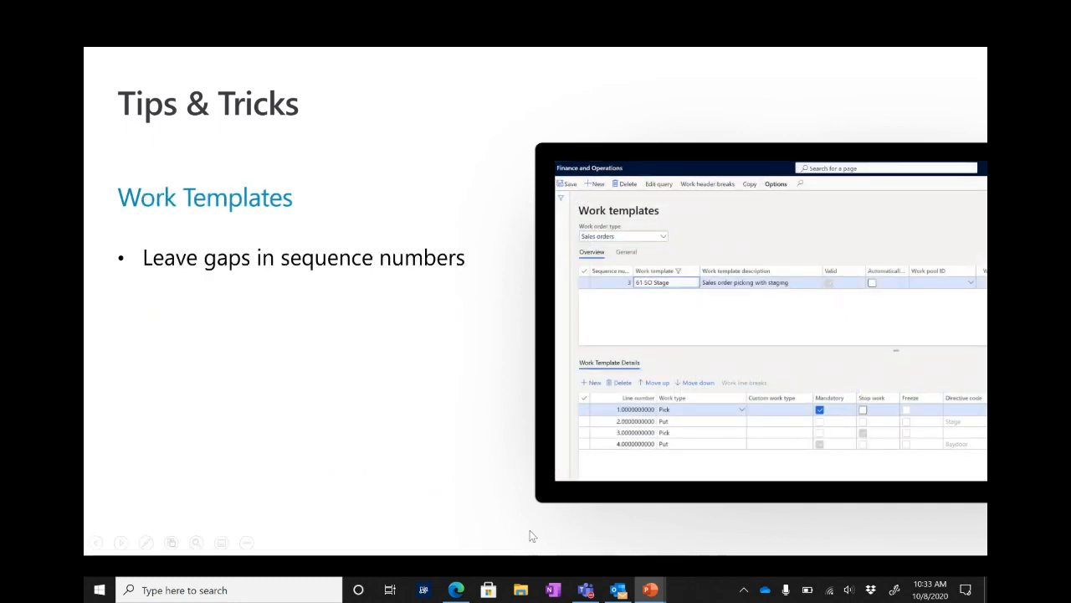